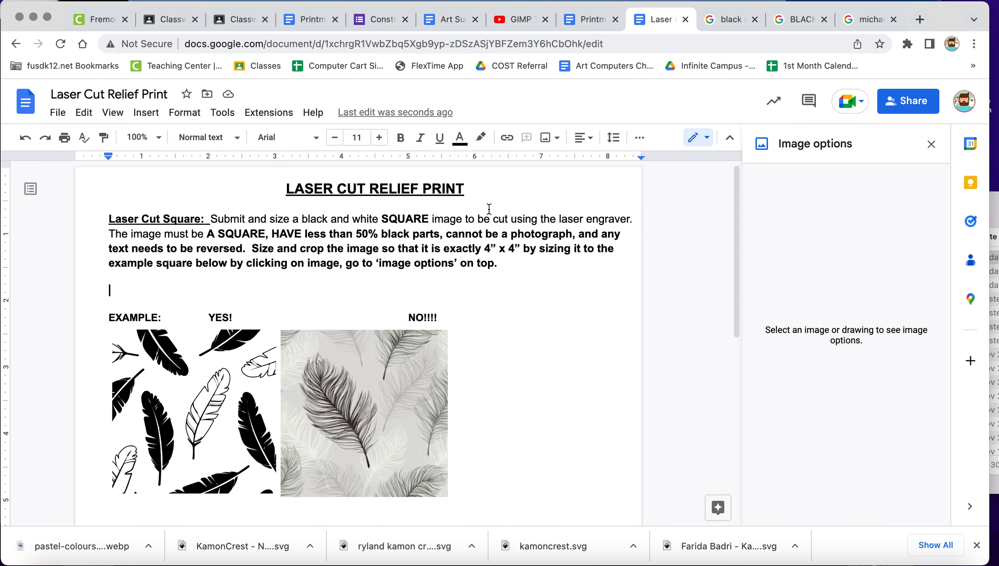
Review the 4” x 4” laser cut image square in the Printmaking Pattern Inspiration document, then return to the Laser Cut Relief Print document.
click(591, 15)
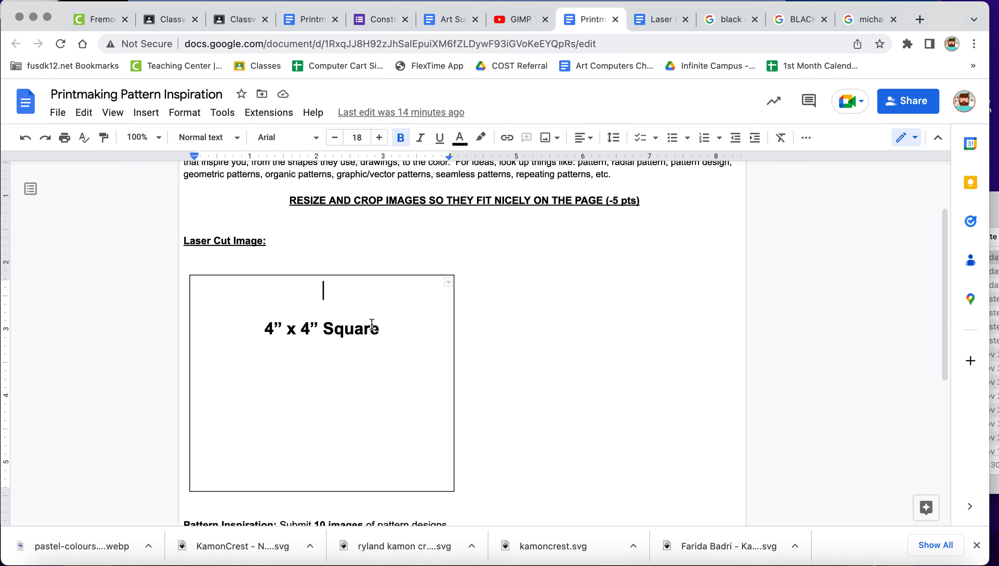
scroll(371, 325, down, 5)
scroll(372, 324, up, 5)
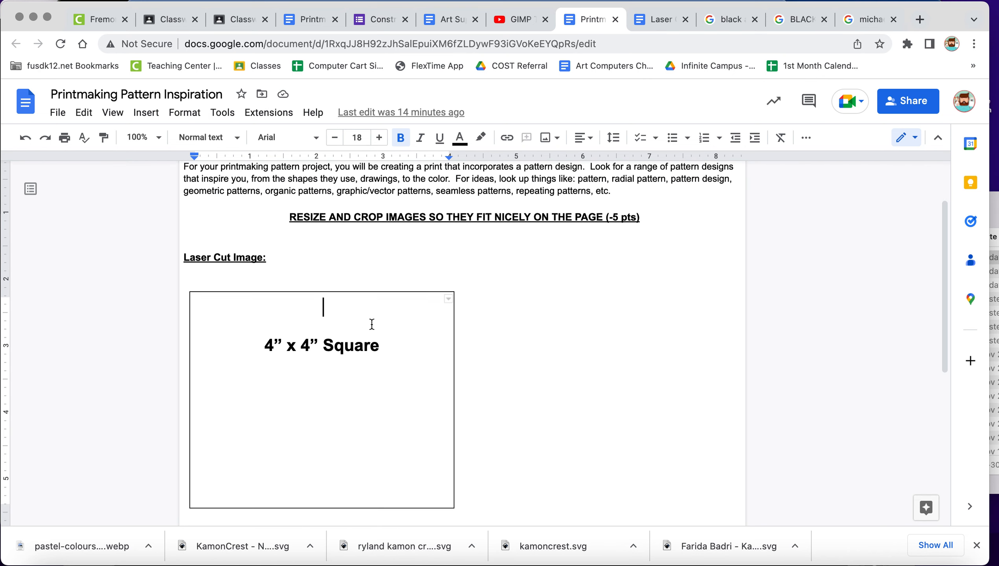
click(657, 23)
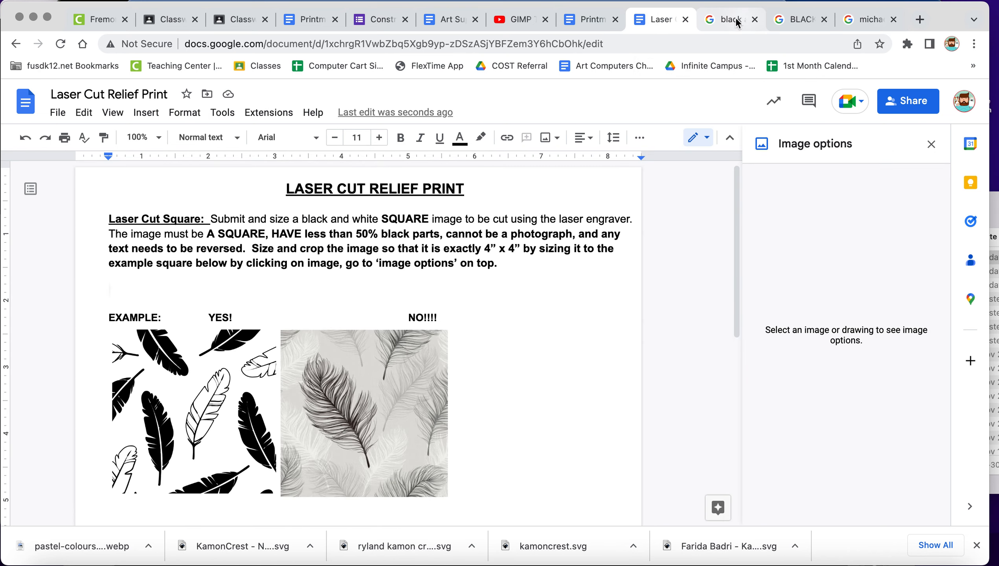
Switch to the Google Images feather results and rerun the search for "black and white feather clipart".
click(718, 23)
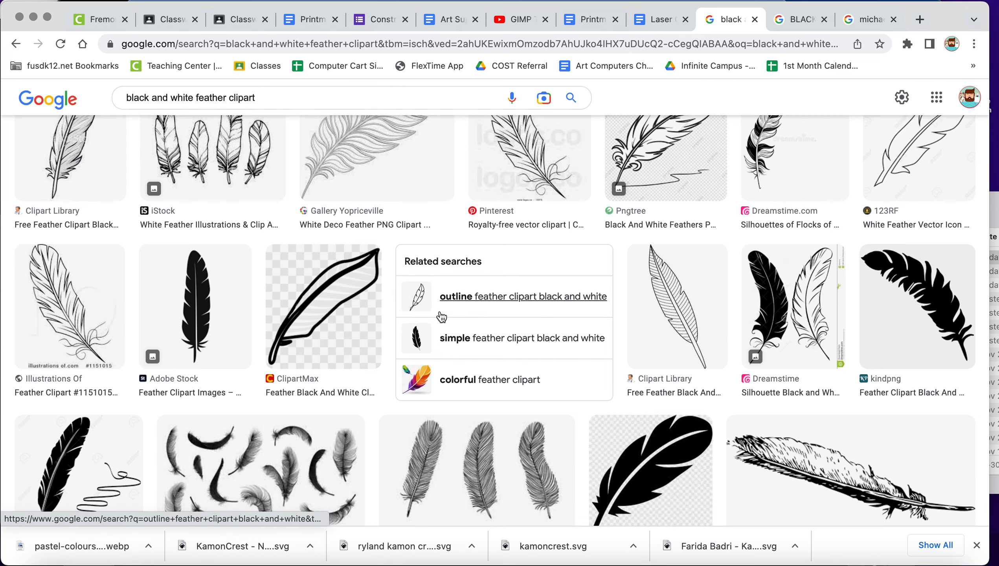
scroll(412, 318, up, 5)
scroll(442, 317, up, 4)
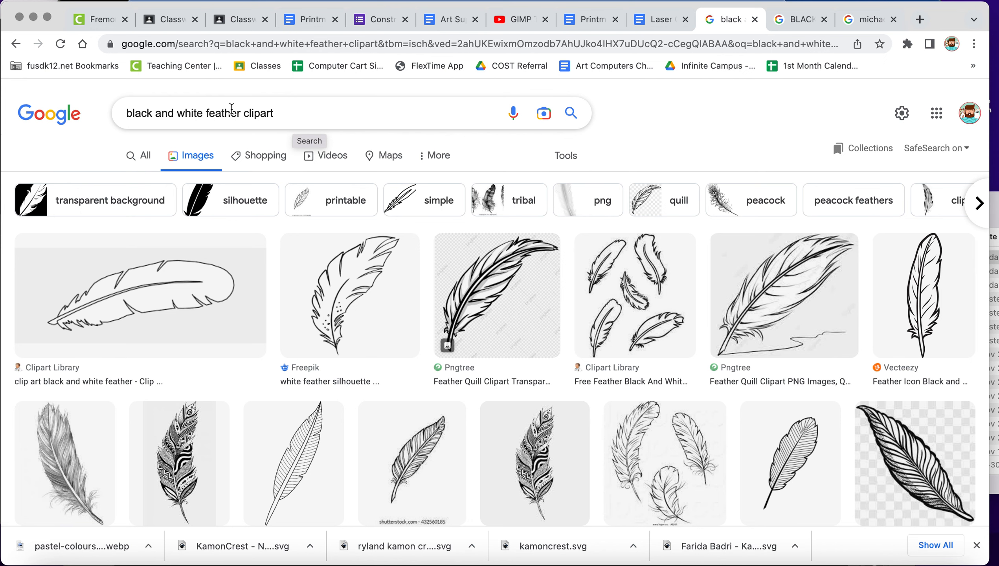
click(311, 113)
key(Return)
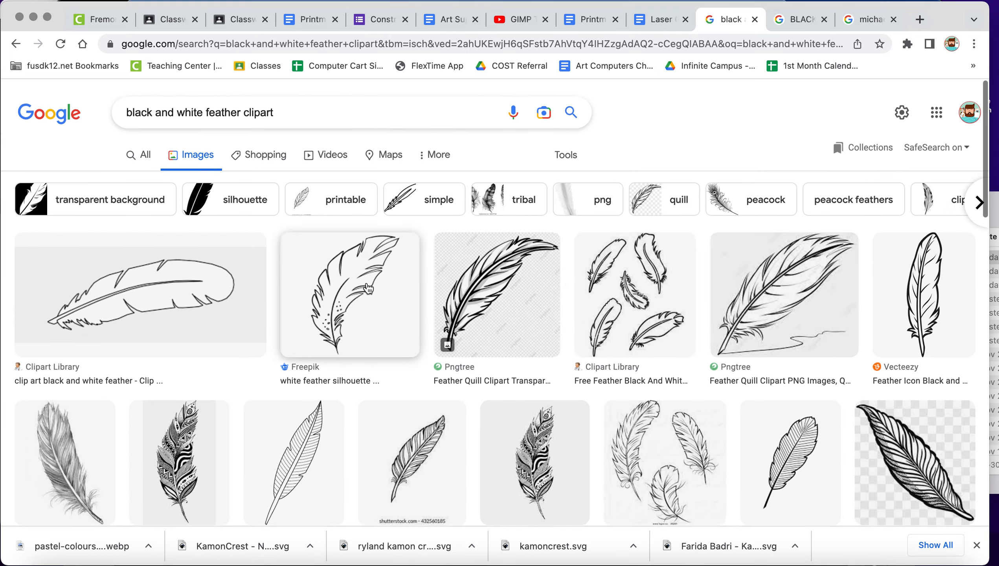
Browse the feather results and preview the Shutterstock line-drawn feather and the SVG Heart feather outline.
scroll(368, 286, down, 3)
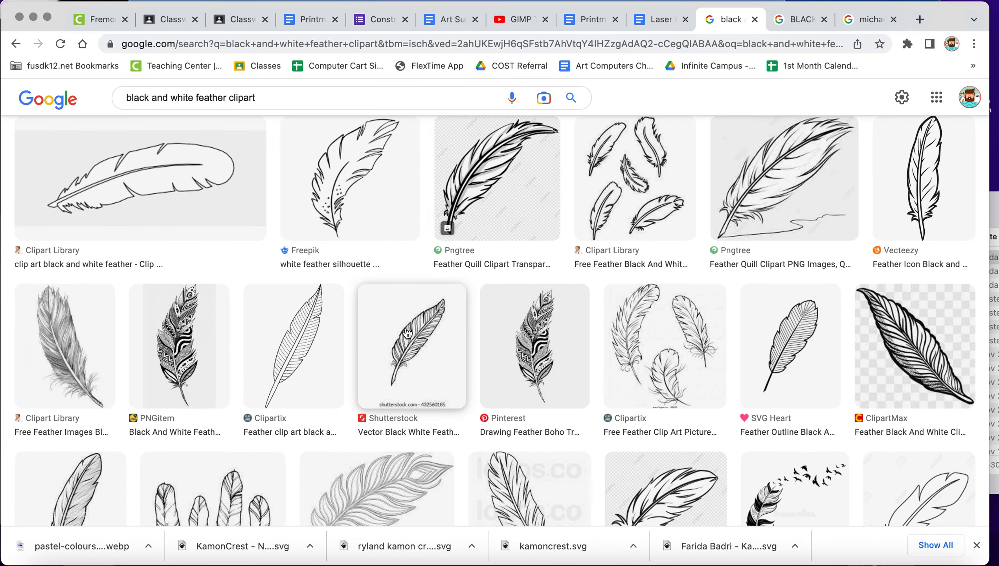
scroll(407, 333, down, 4)
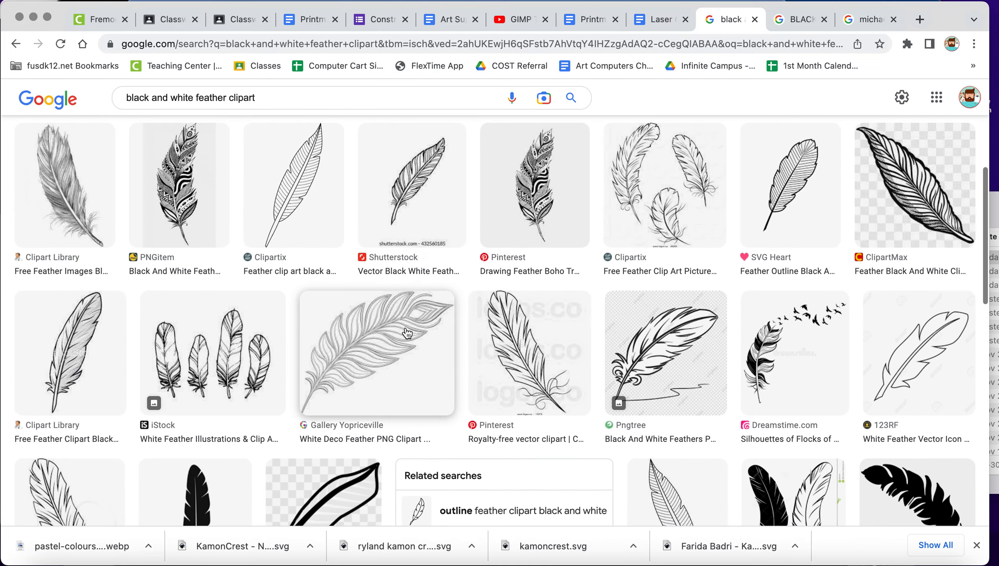
scroll(420, 270, up, 2)
click(421, 267)
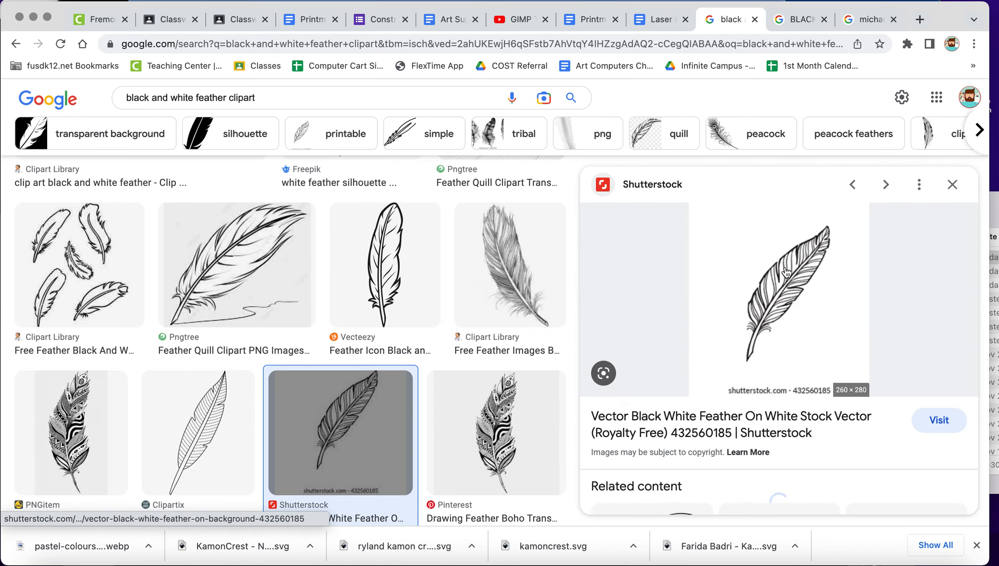
scroll(320, 269, down, 4)
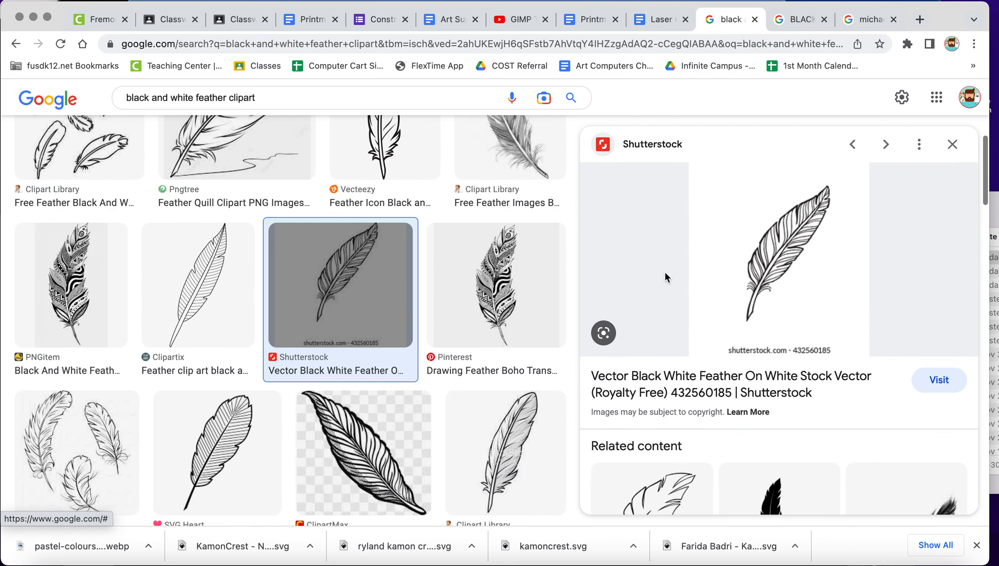
scroll(162, 284, down, 4)
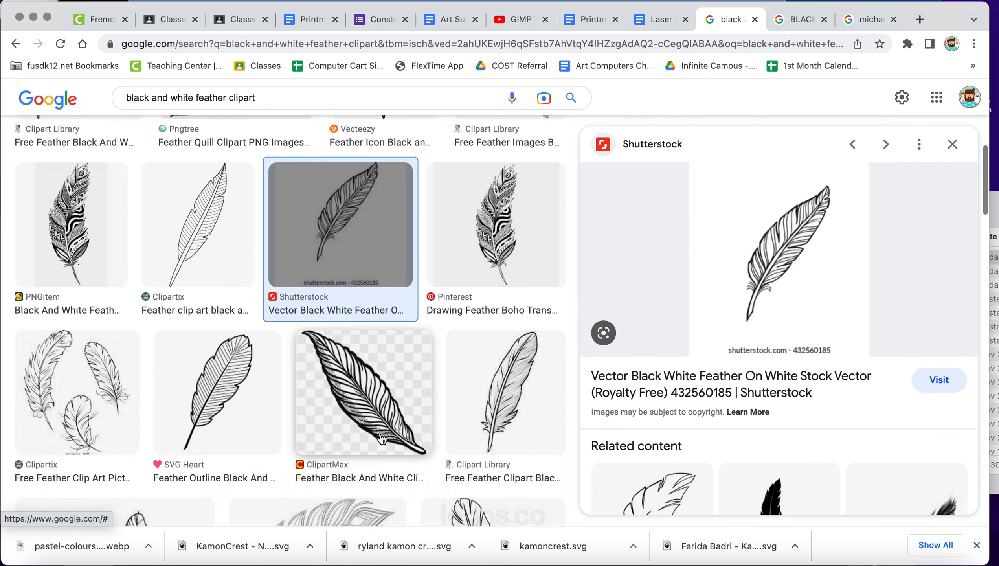
click(162, 284)
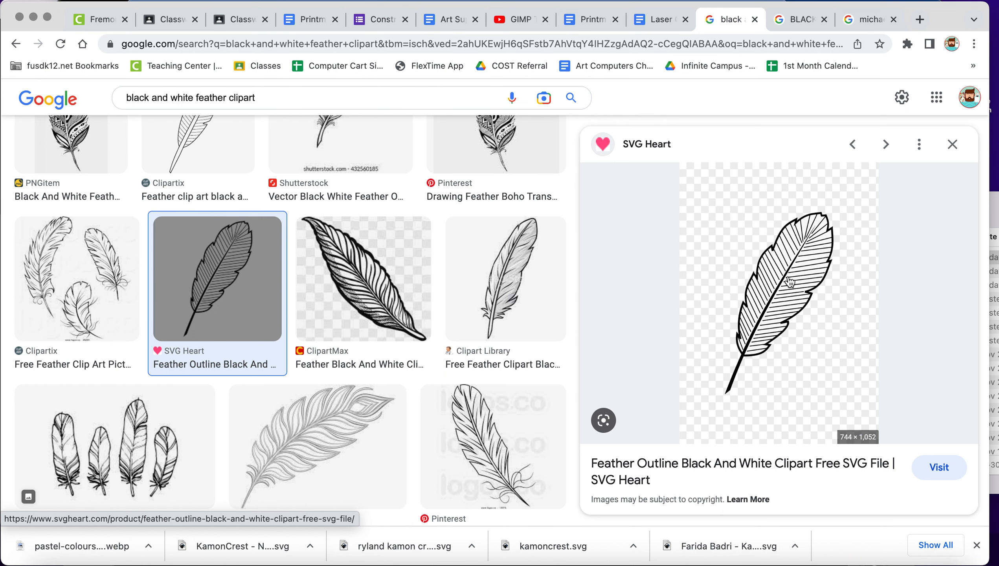
Preview the iStock image of four white feathers and the iStock image of scattered black feathers for comparison.
scroll(281, 420, down, 5)
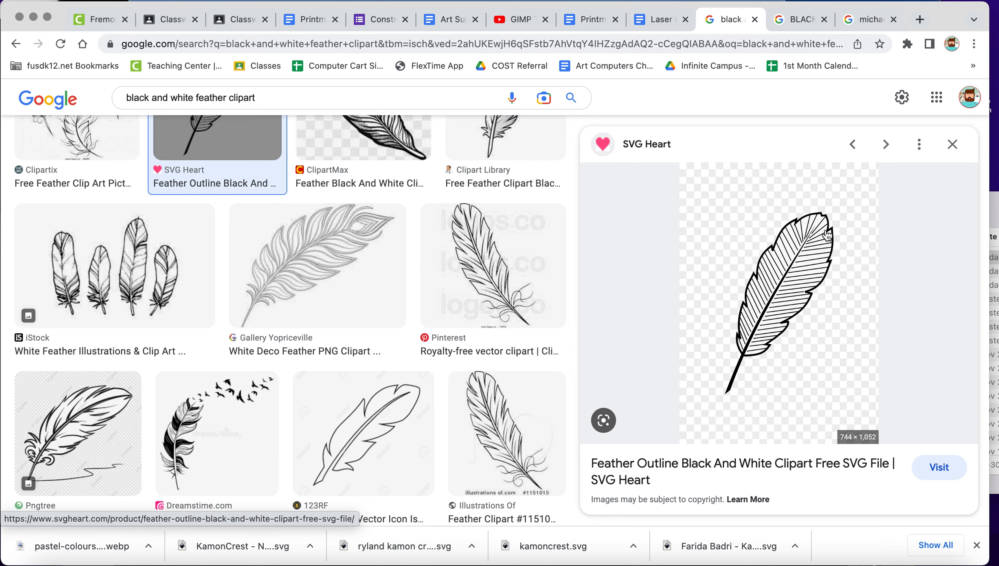
scroll(188, 311, down, 4)
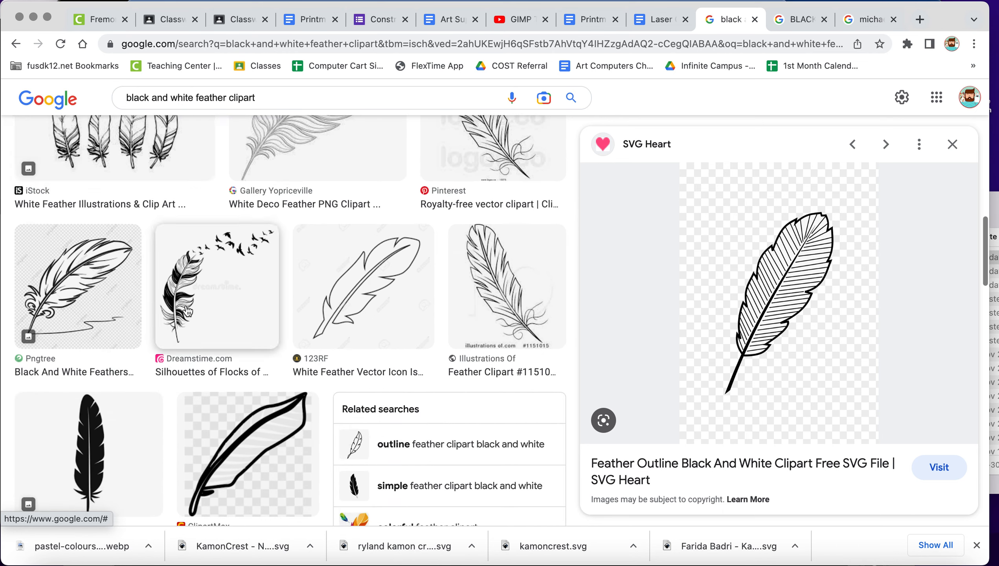
scroll(188, 311, up, 3)
click(181, 268)
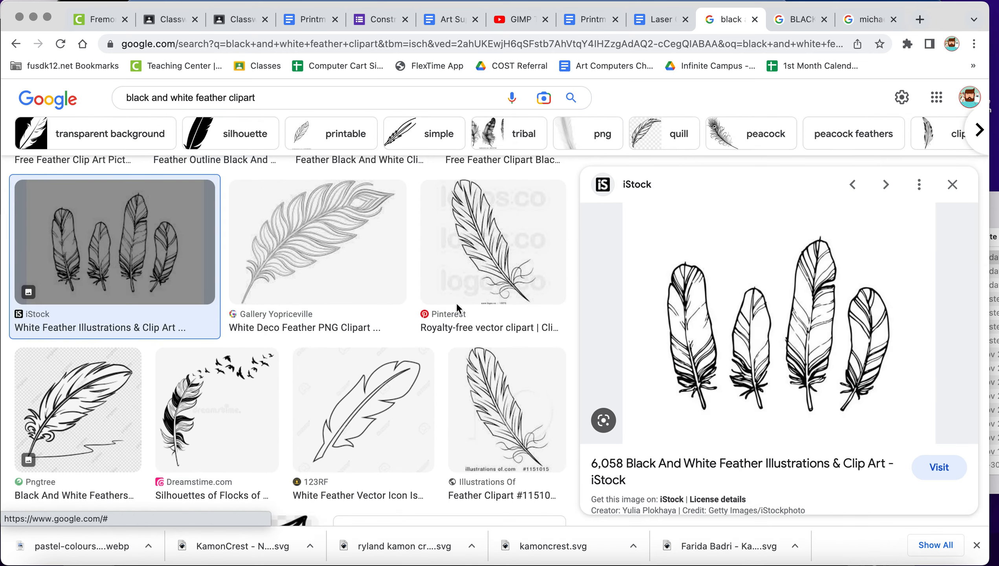
scroll(458, 308, down, 10)
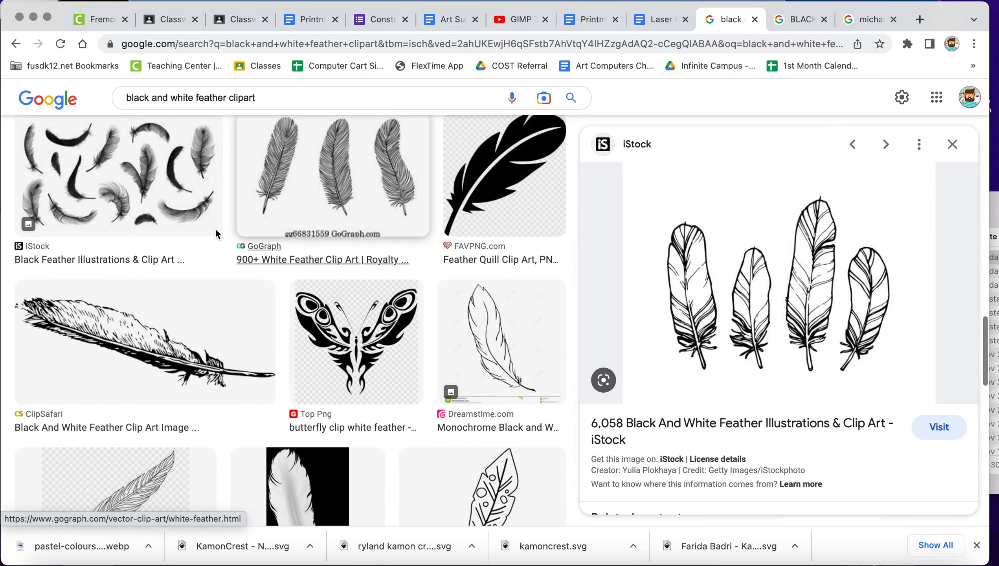
click(216, 229)
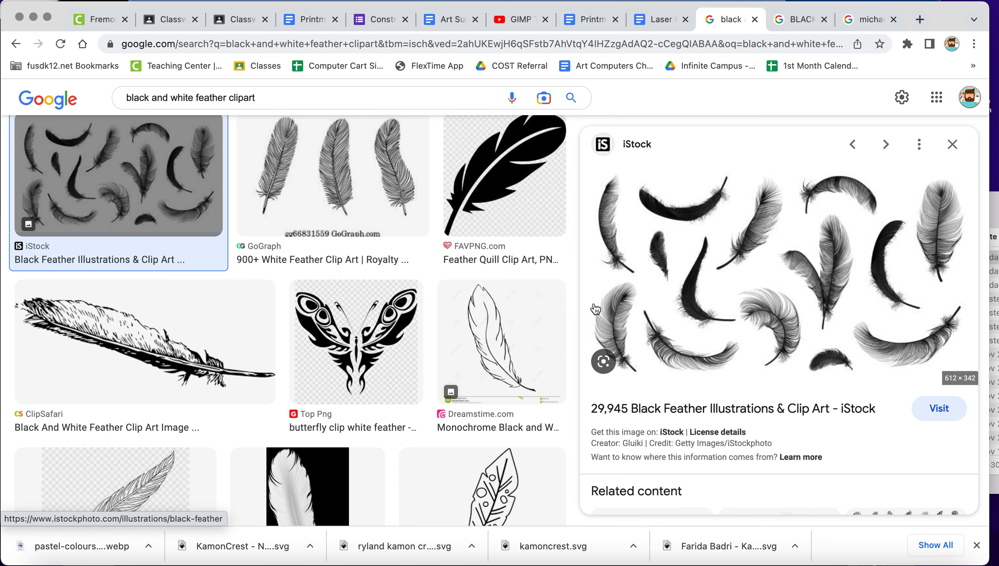
scroll(399, 277, up, 10)
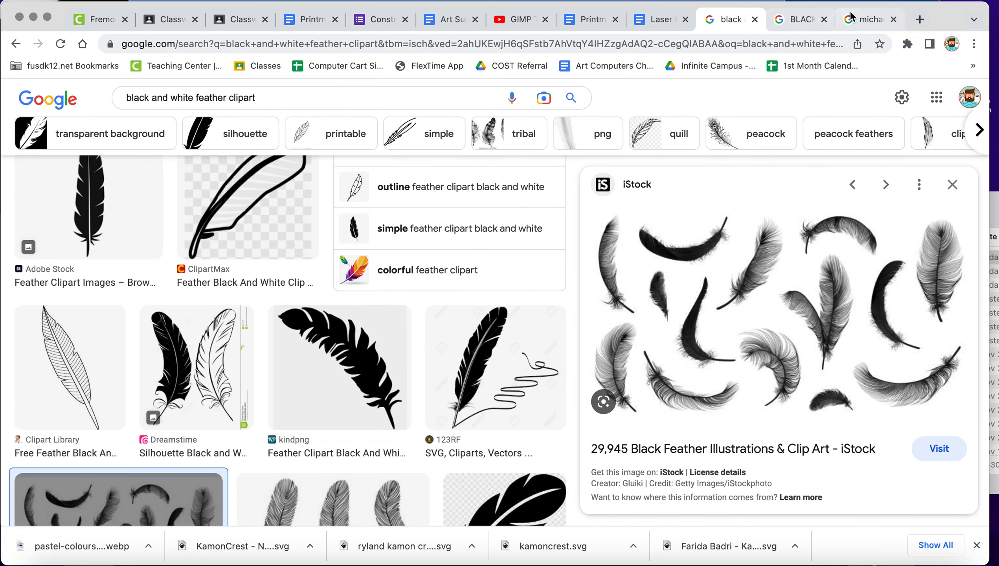
Copy the previewed Pinterest image of the black jumping player over the number 23 from the Michael Jordan clipart results.
click(869, 19)
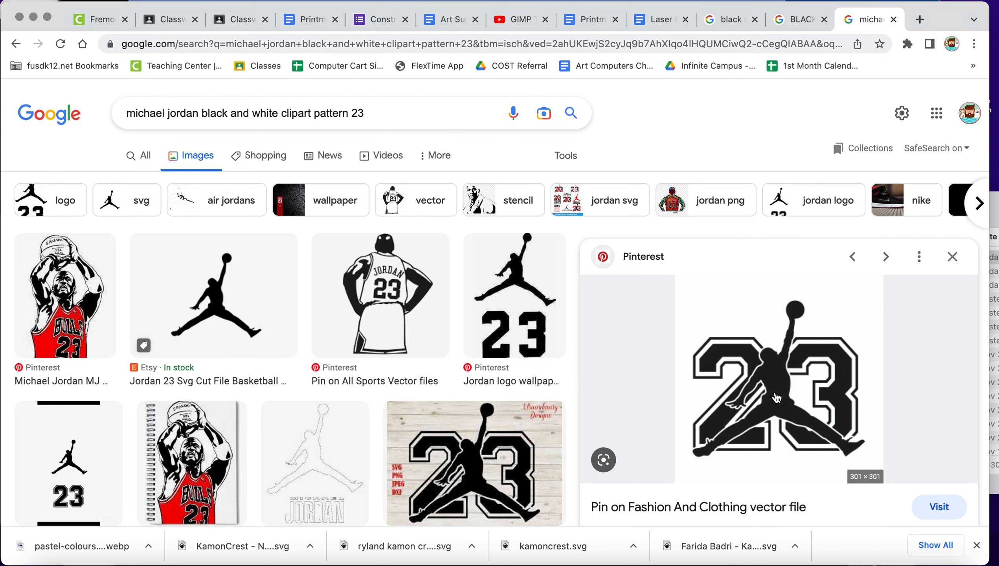
scroll(776, 398, down, 2)
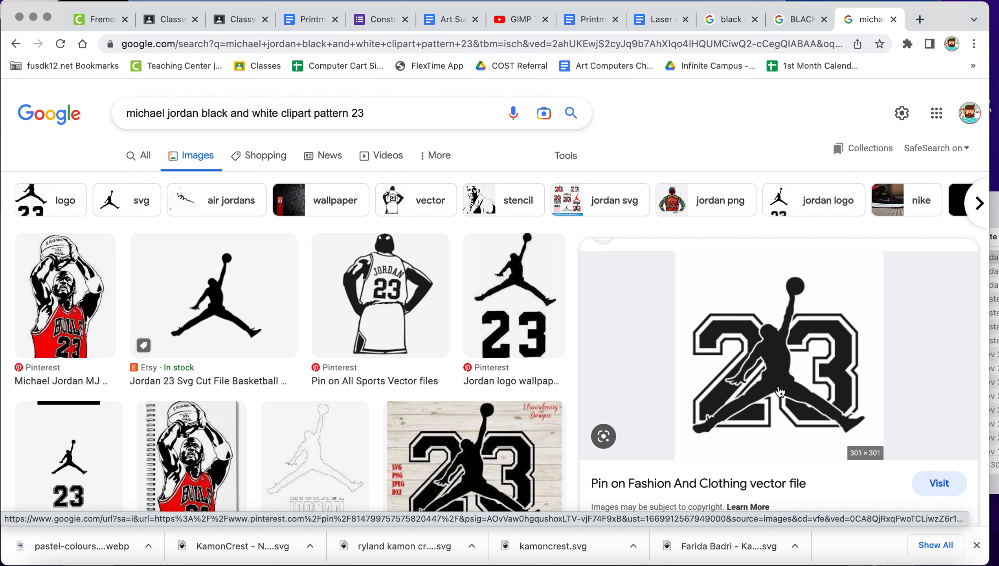
right_click(762, 362)
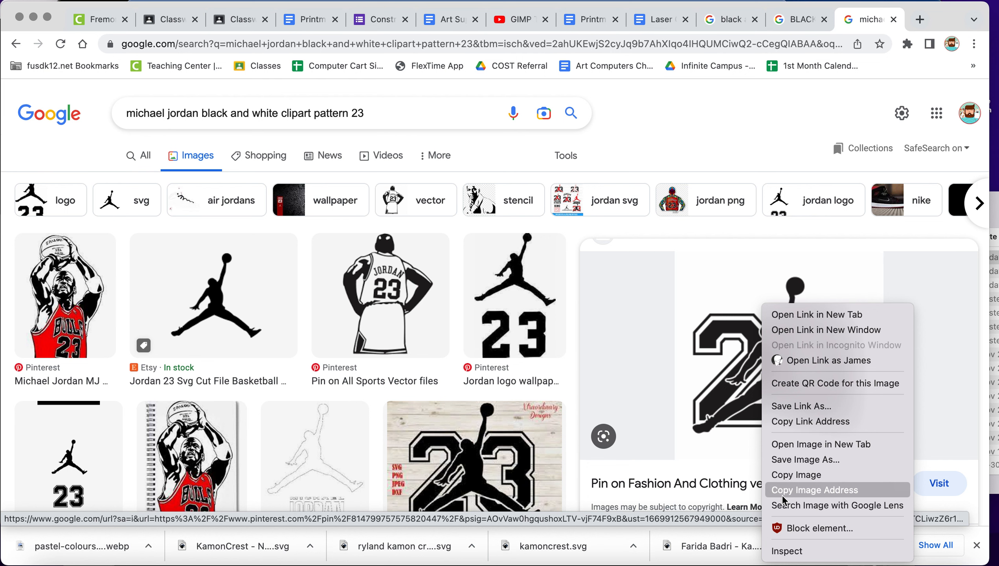
click(782, 474)
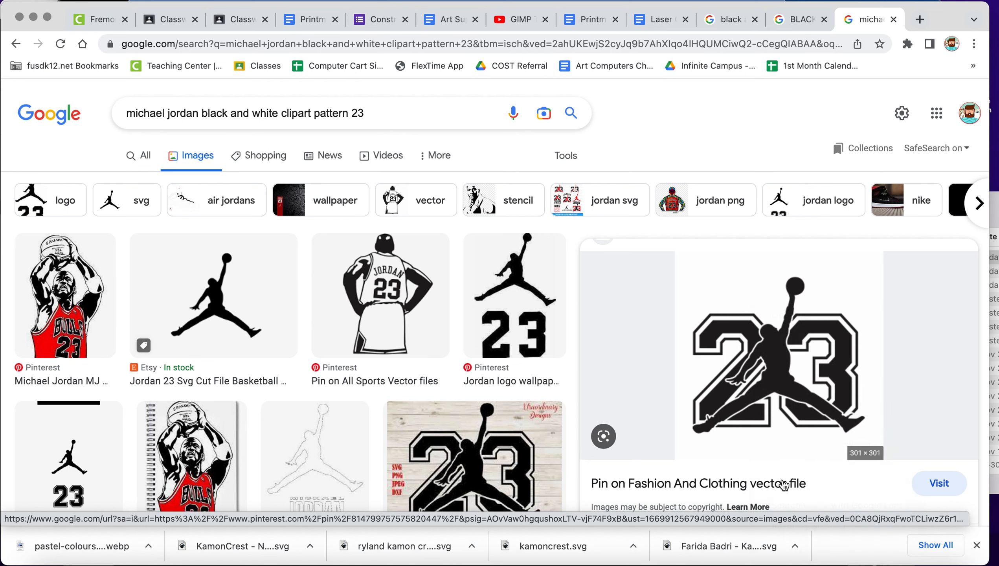
right_click(766, 351)
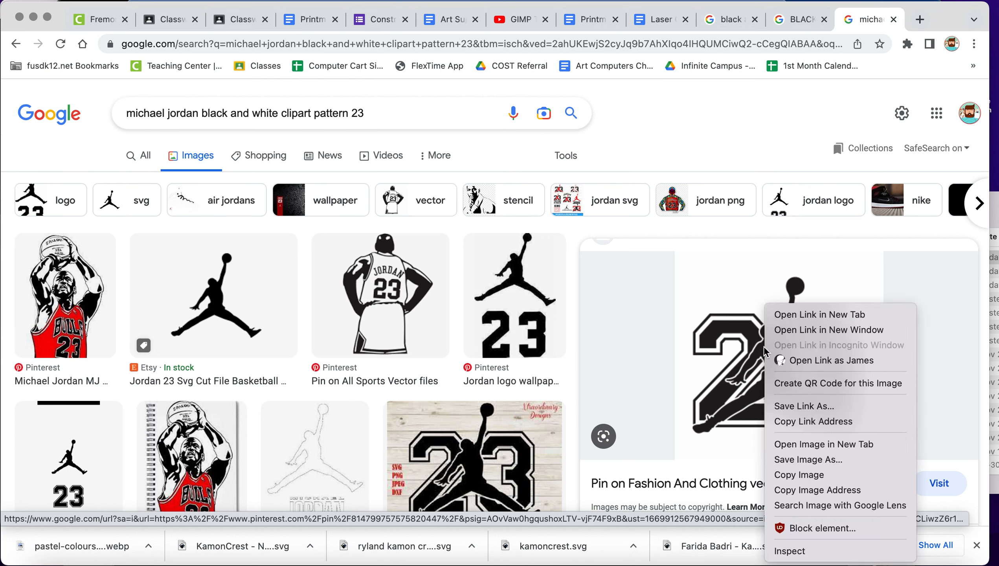
click(806, 479)
Paste the copied 23 image into the Laser Cut Relief Print document on the blank line between the instructions and the examples.
click(655, 18)
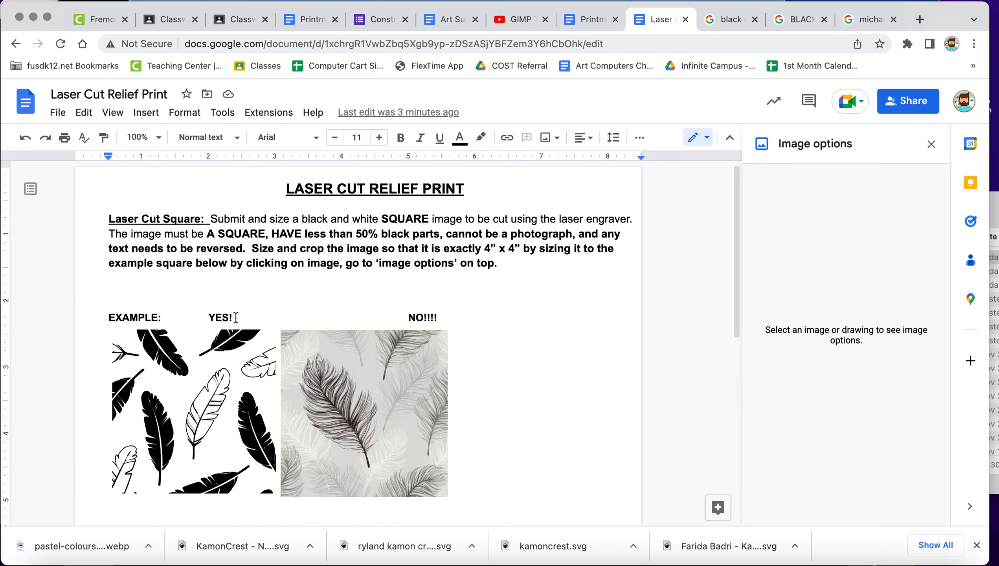
scroll(220, 317, down, 2)
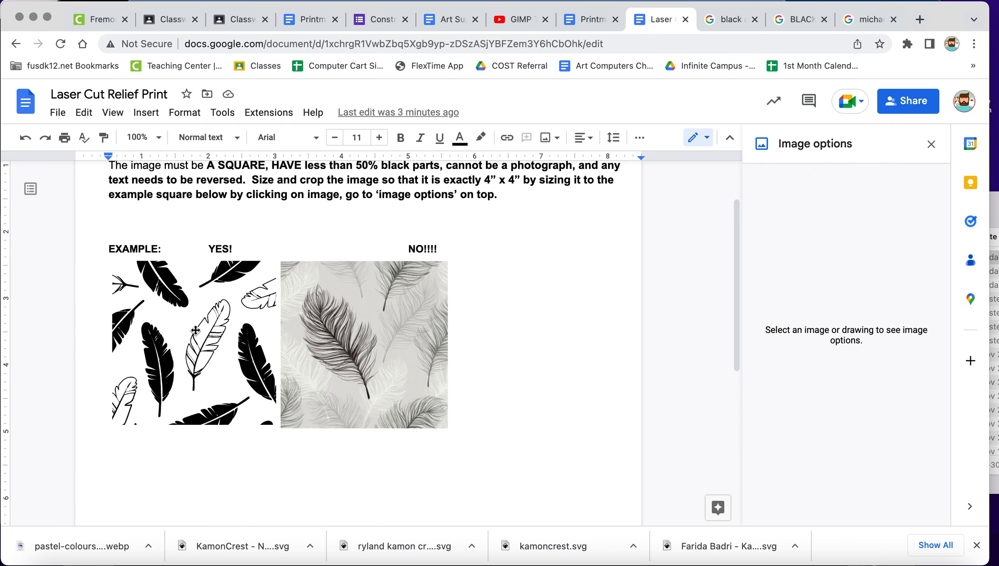
scroll(213, 296, up, 2)
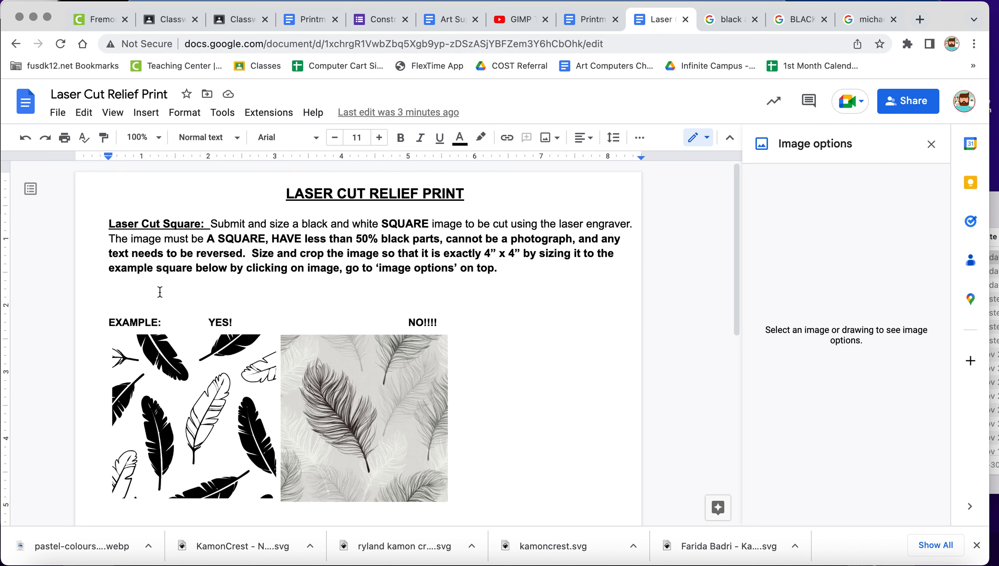
key(super+v)
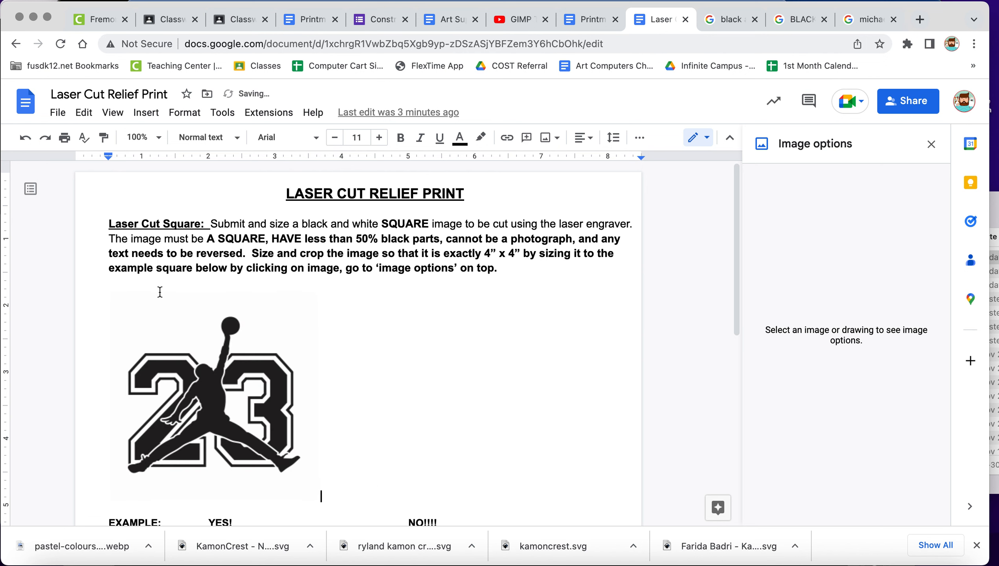
click(84, 112)
click(375, 396)
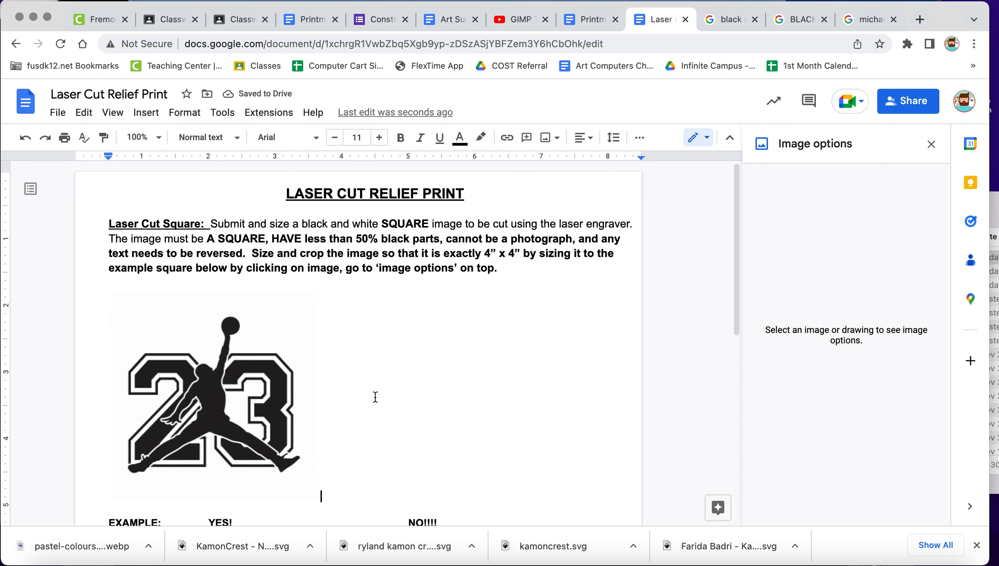
Close the image options and crop a strip of blank background off the top of the pasted 23 image.
click(220, 374)
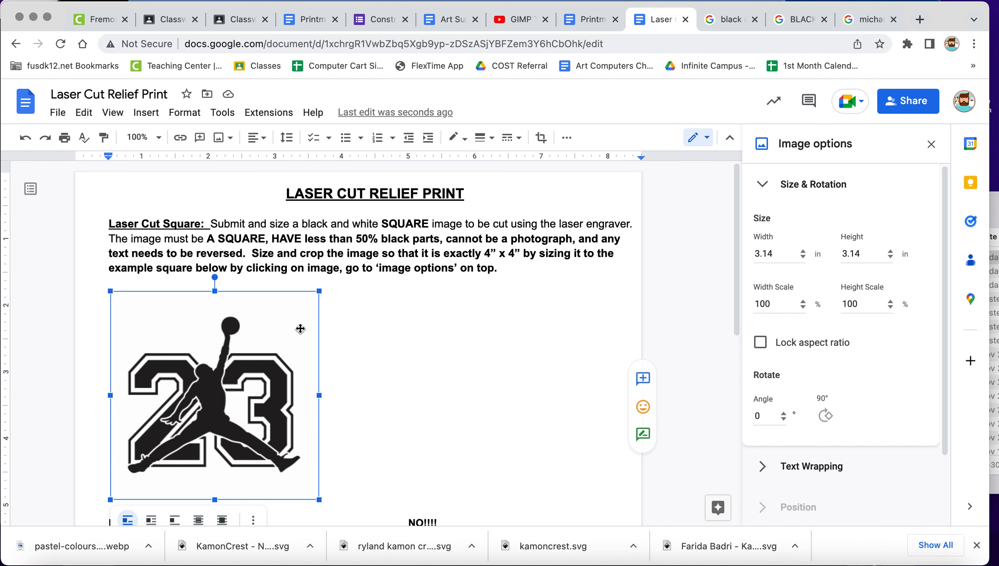
click(931, 144)
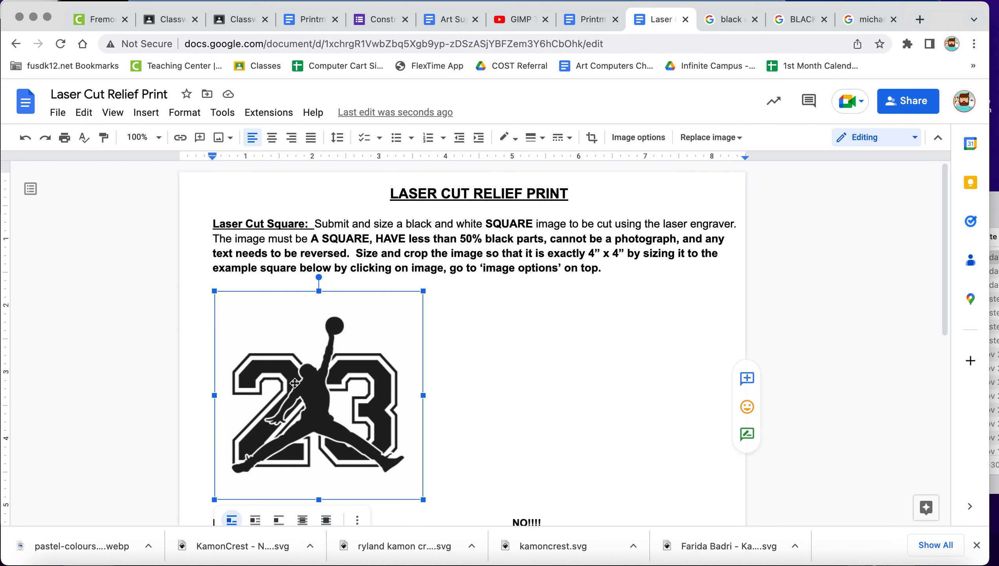
double_click(343, 376)
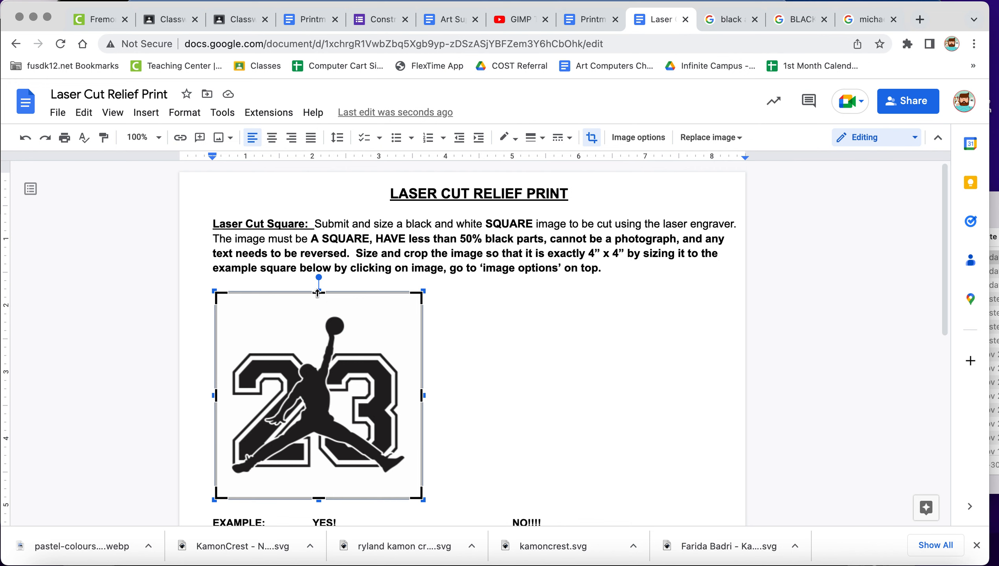
drag(317, 293, 319, 314)
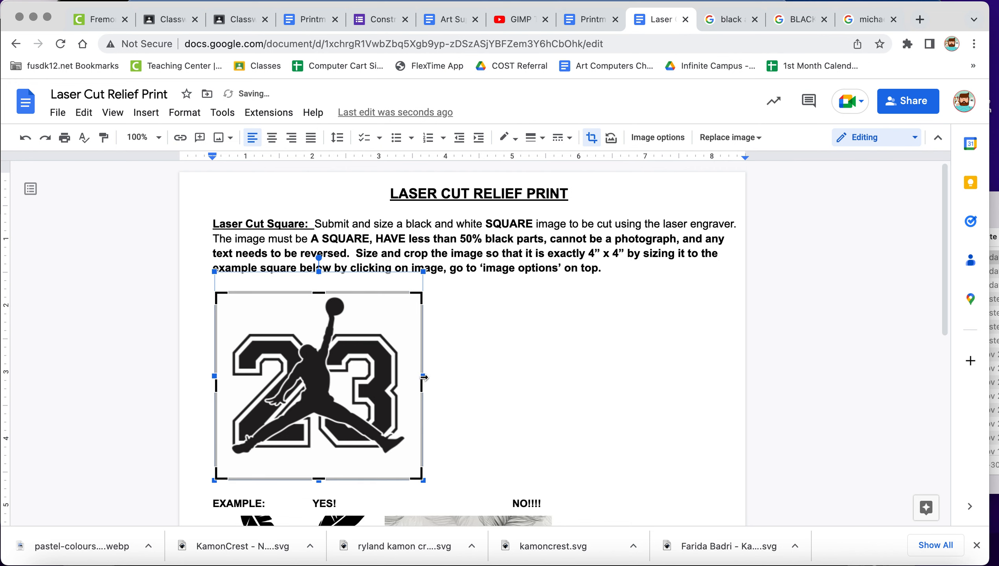
Crop a strip of blank background off the right side of the 23 image without squeezing the artwork.
drag(424, 378, 411, 376)
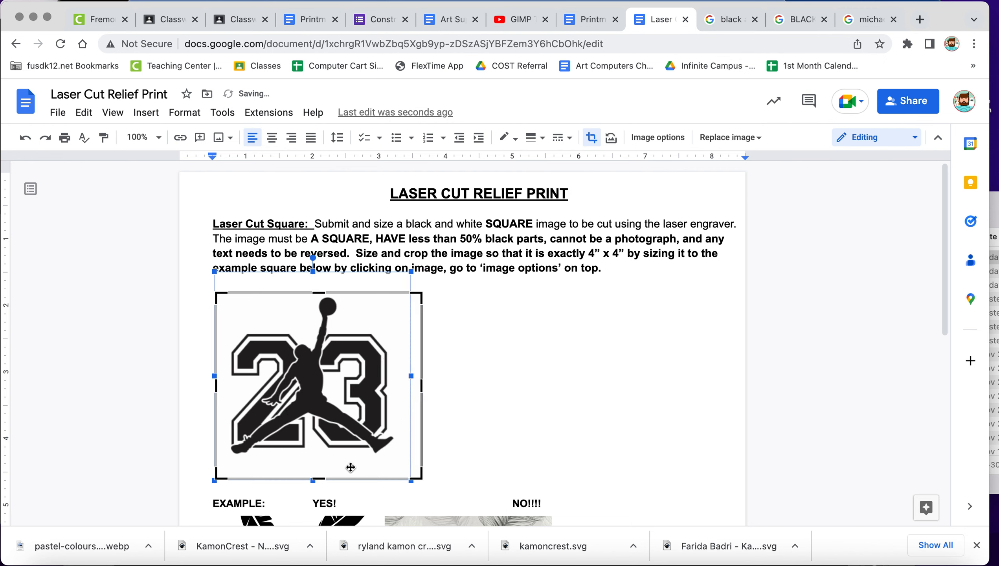
key(super+z)
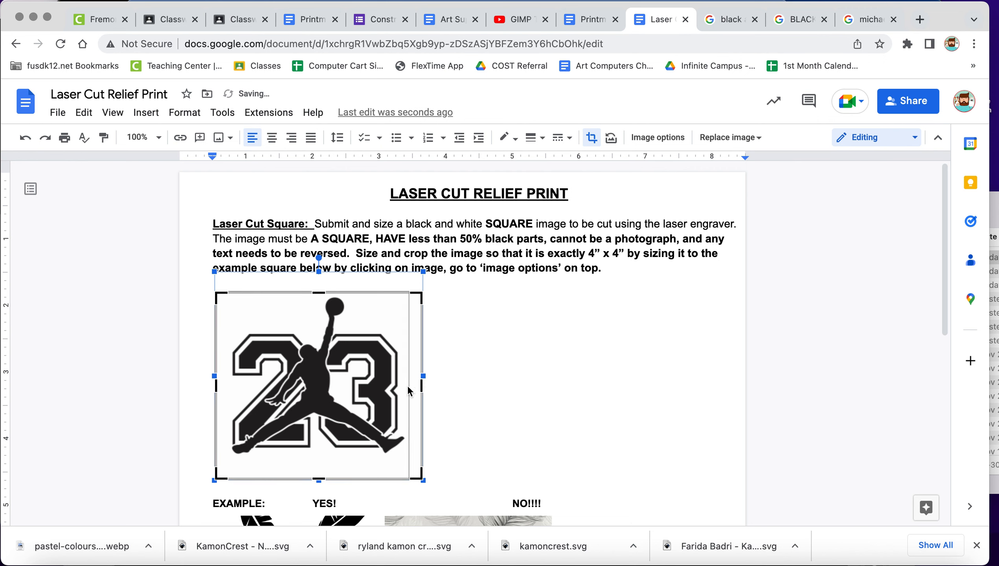
drag(408, 386, 406, 386)
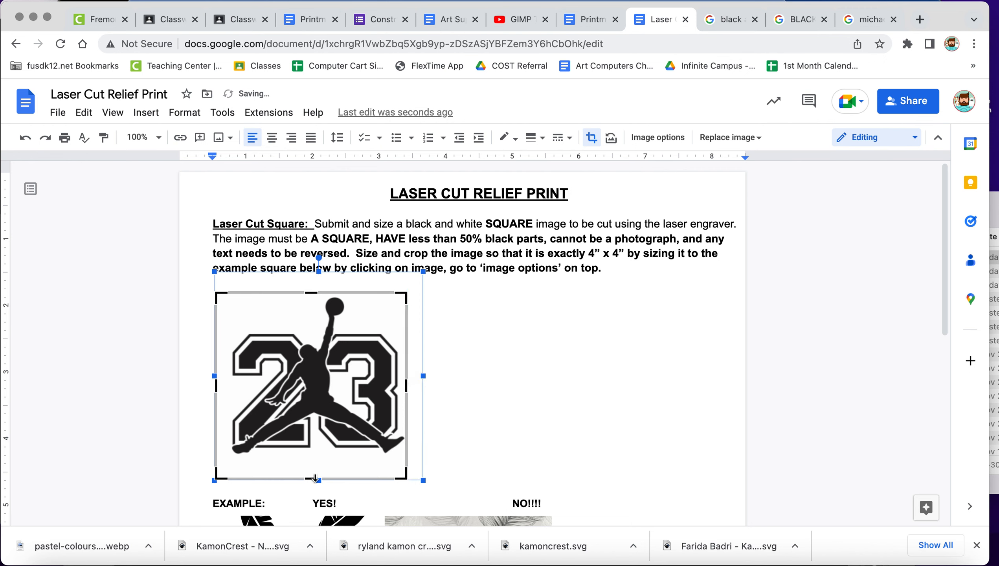
Crop strips of blank background off the bottom and left side of the 23 image and finish the crop.
drag(314, 478, 312, 457)
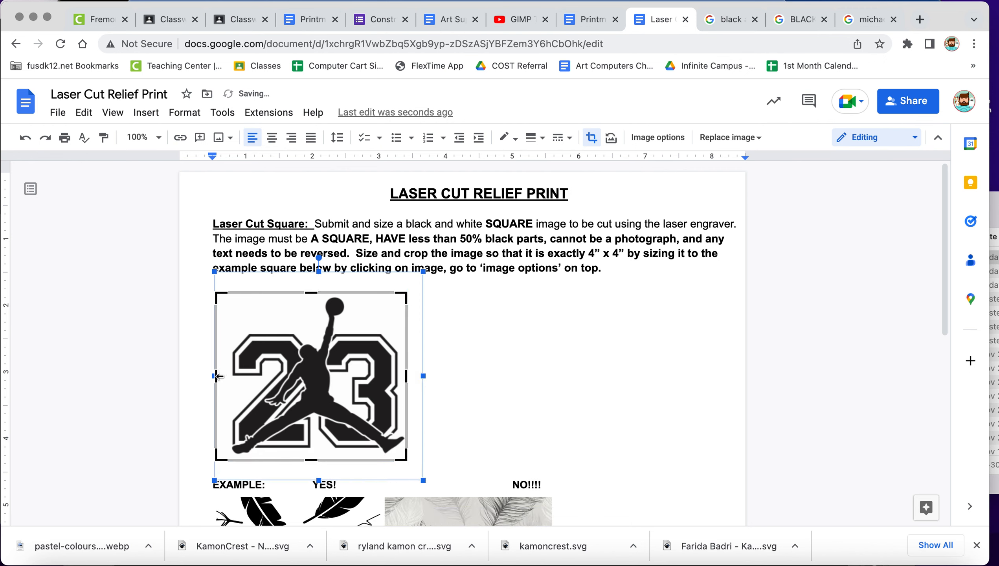
drag(216, 377, 227, 377)
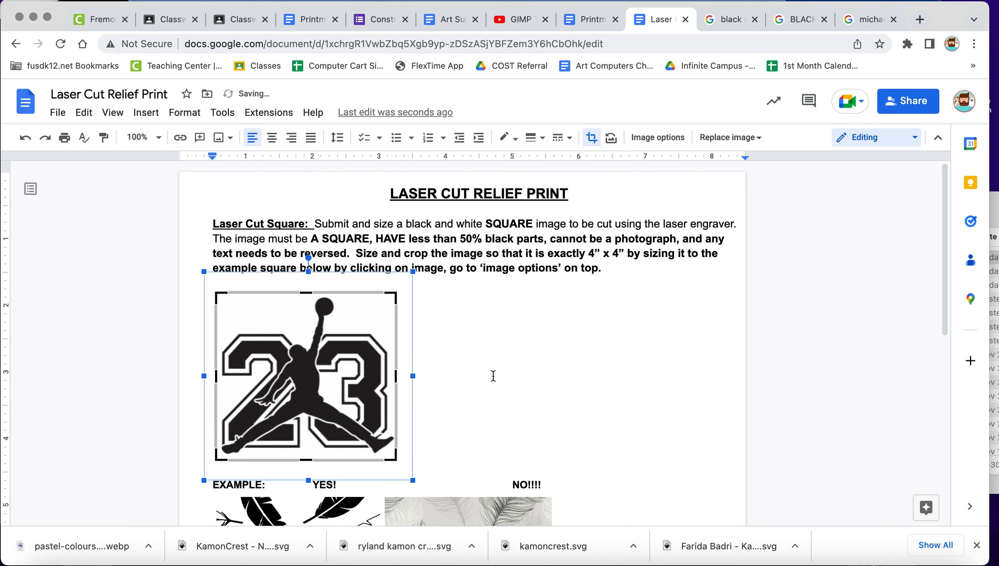
click(474, 384)
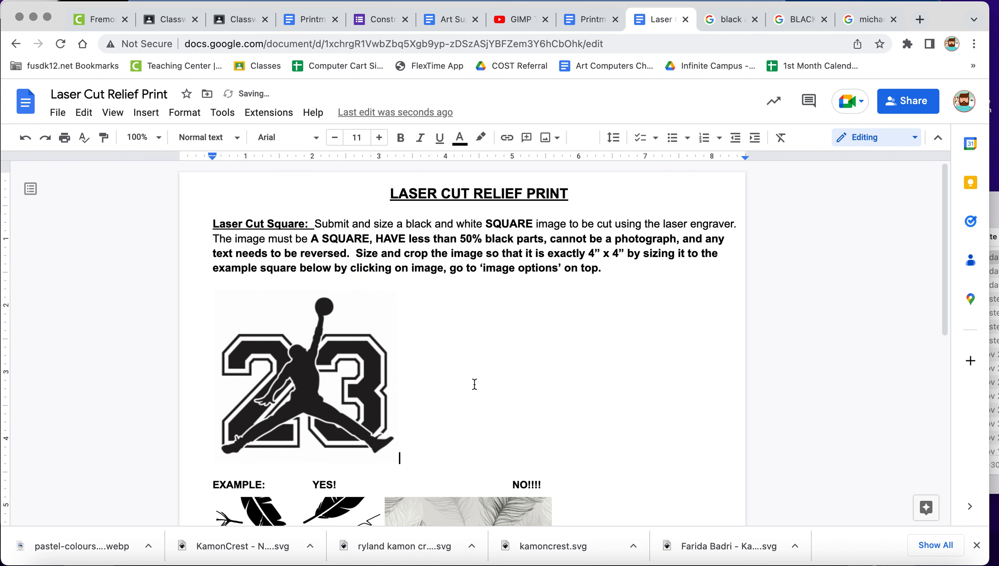
With the aspect ratio locked in the image options, set the 23 image's height to 4 in and its width to 4 in.
click(322, 402)
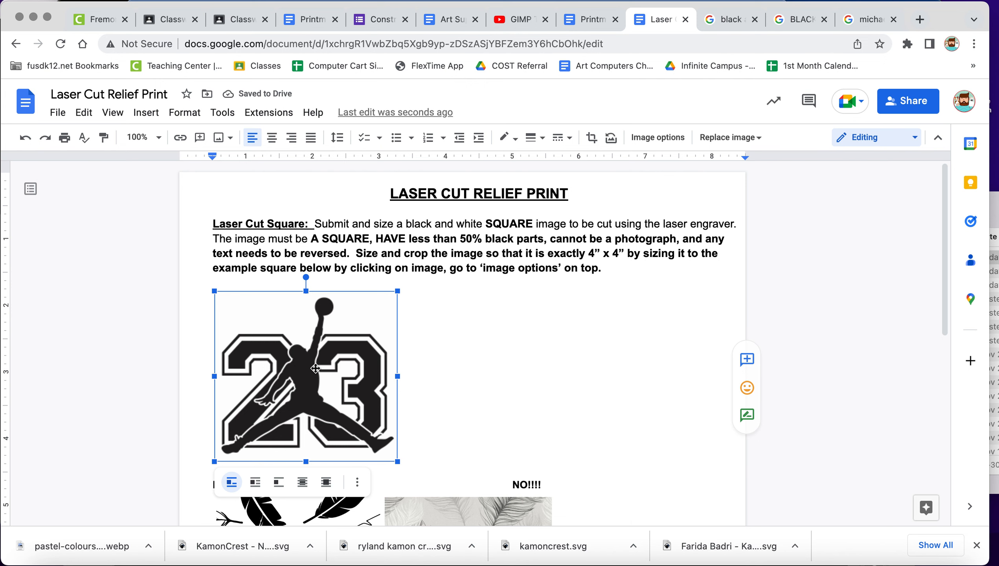
click(655, 138)
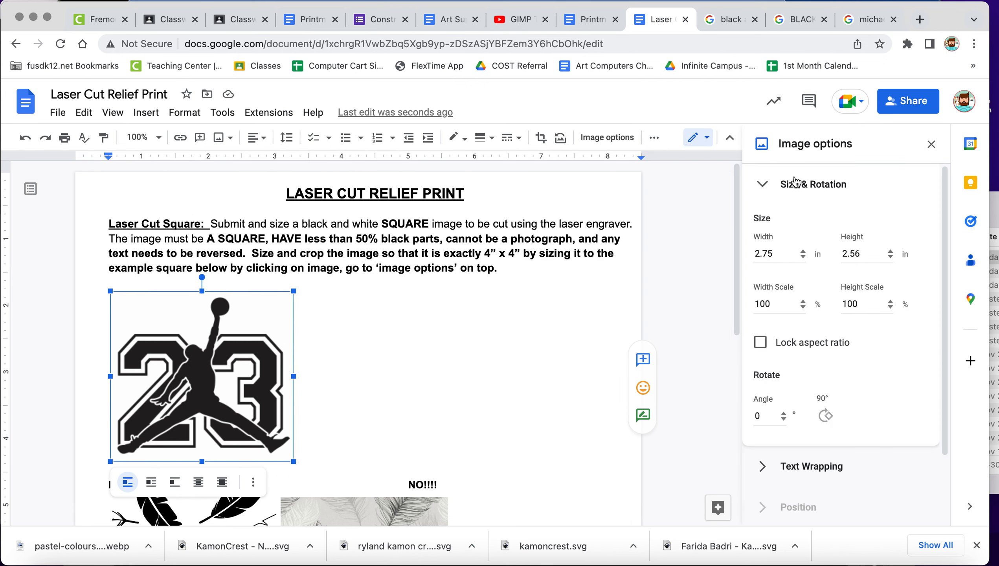
click(760, 342)
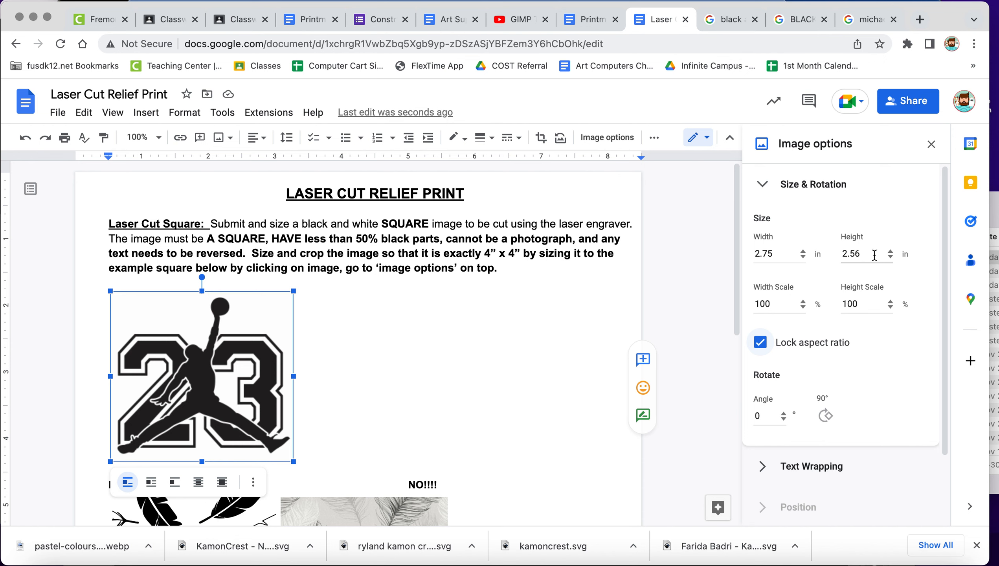
double_click(851, 255)
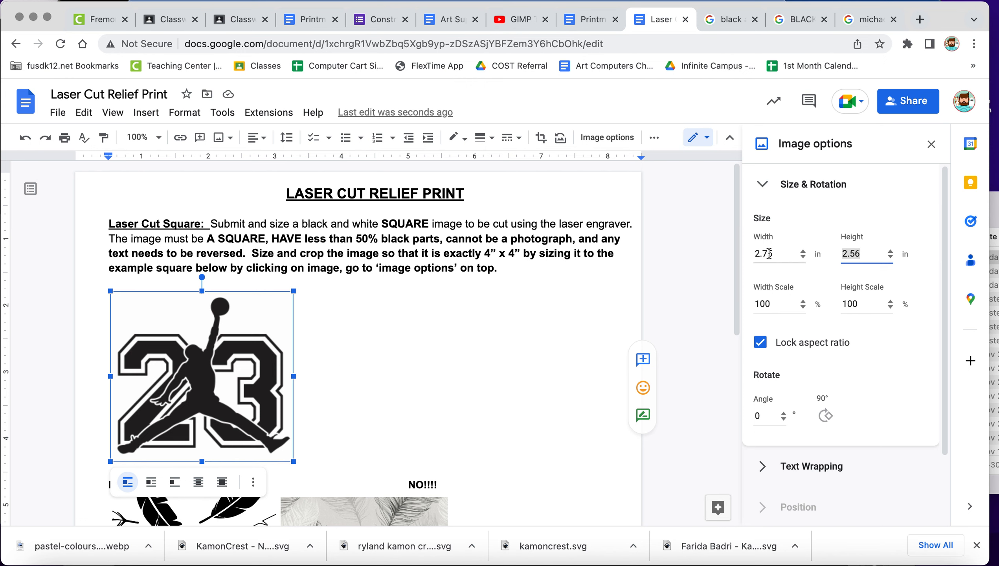
text(4)
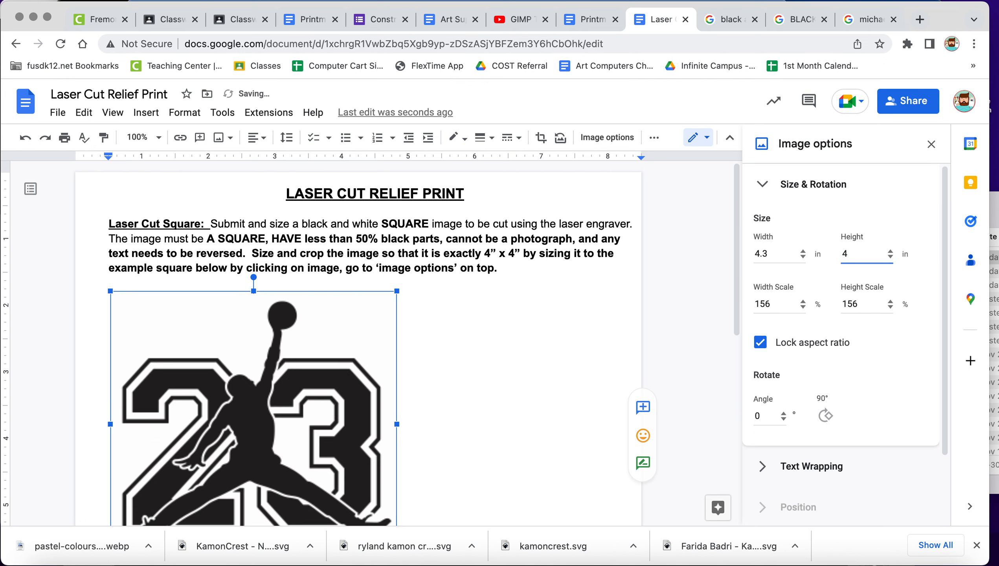
key(Tab)
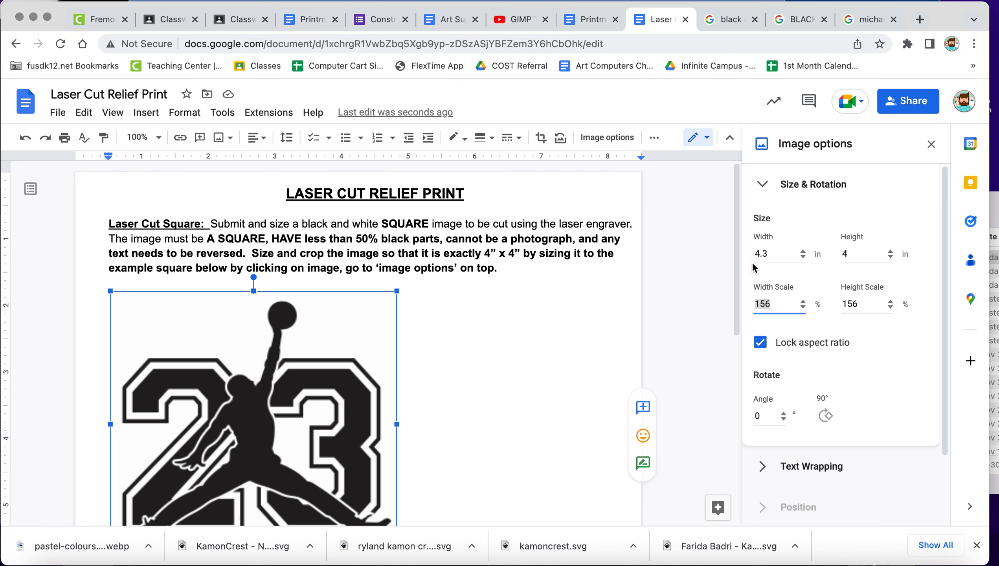
click(766, 254)
text(4)
key(Tab)
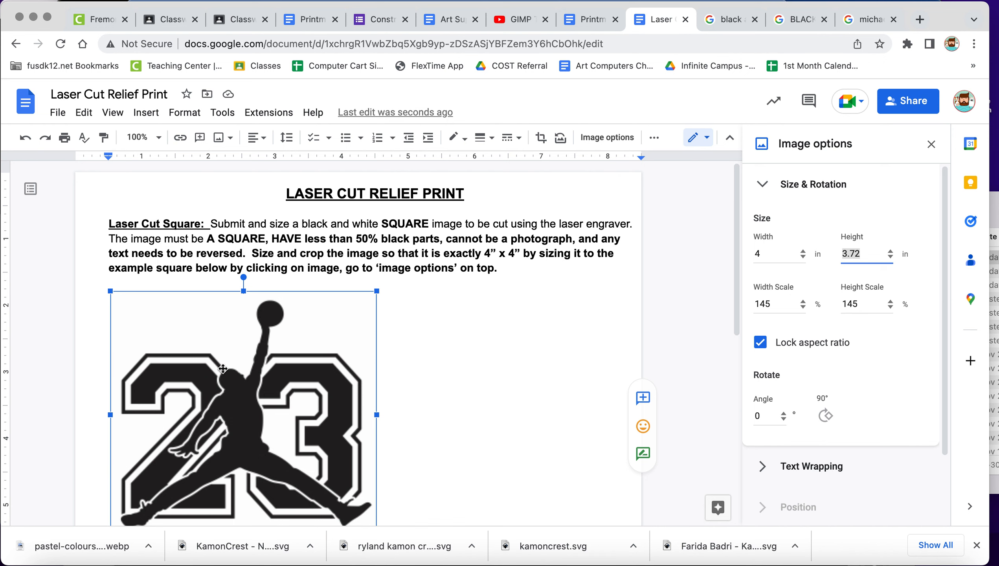
Unlock the 23 image's aspect ratio, set its height to 4 in, and deselect the image.
click(756, 344)
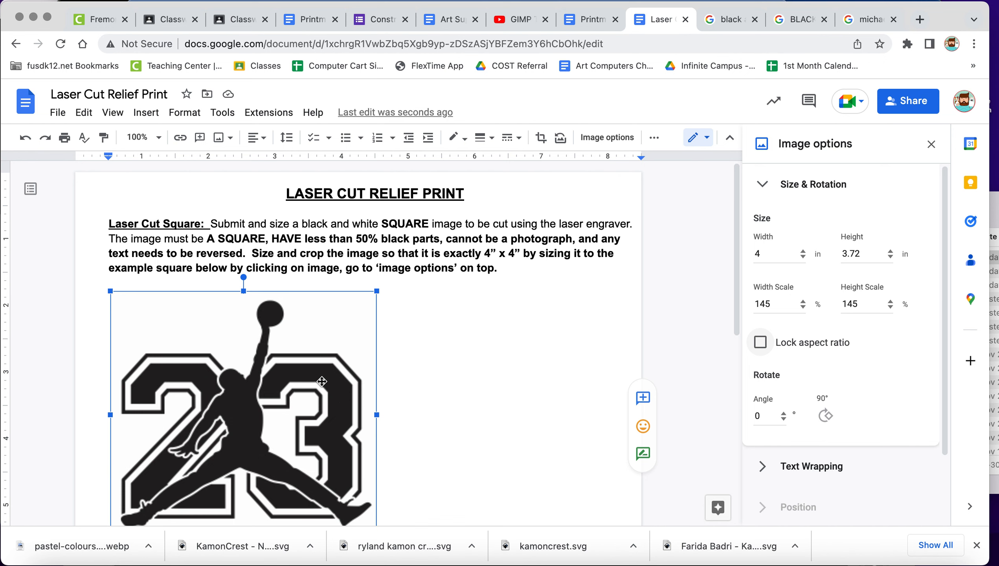
click(852, 252)
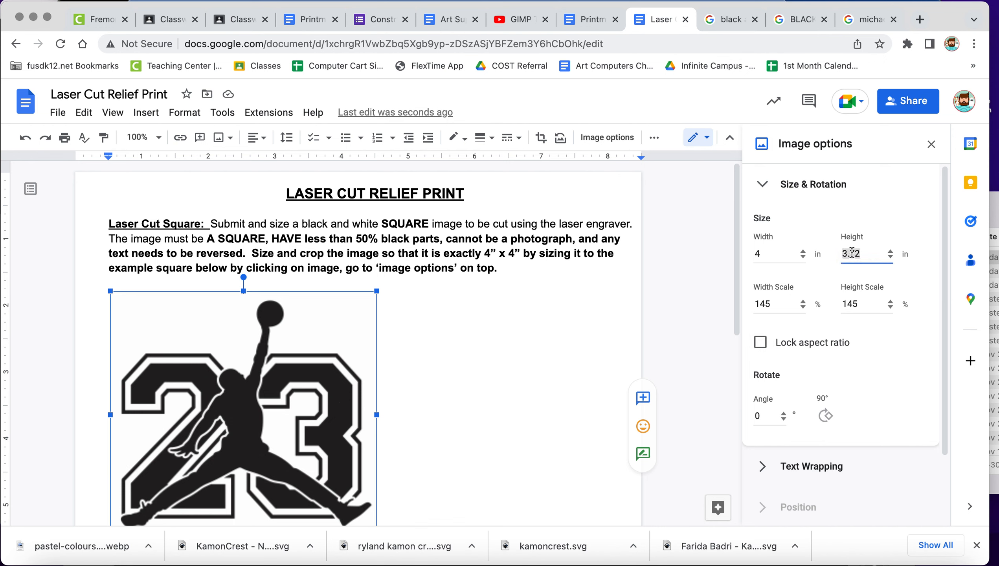
text(4)
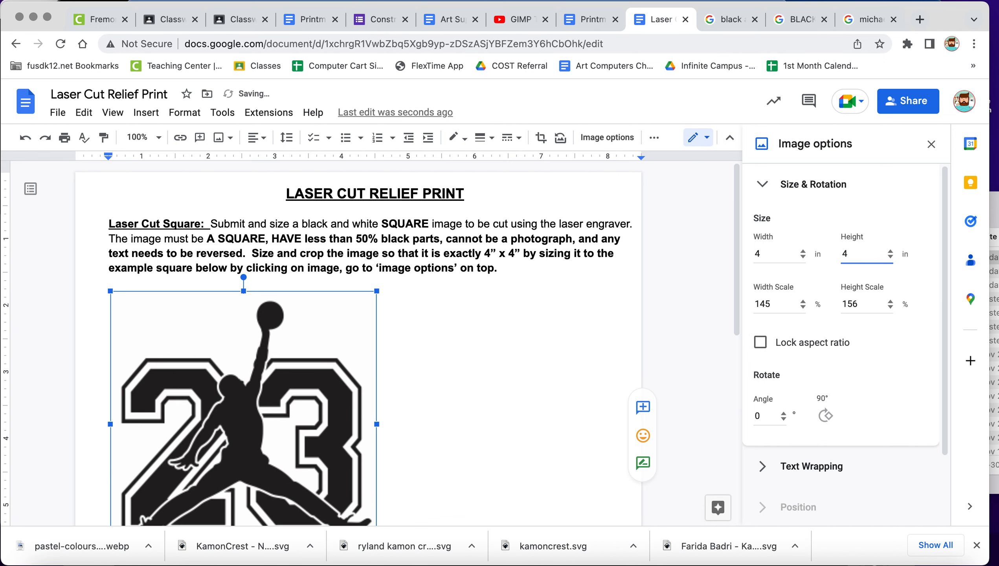
scroll(255, 416, down, 3)
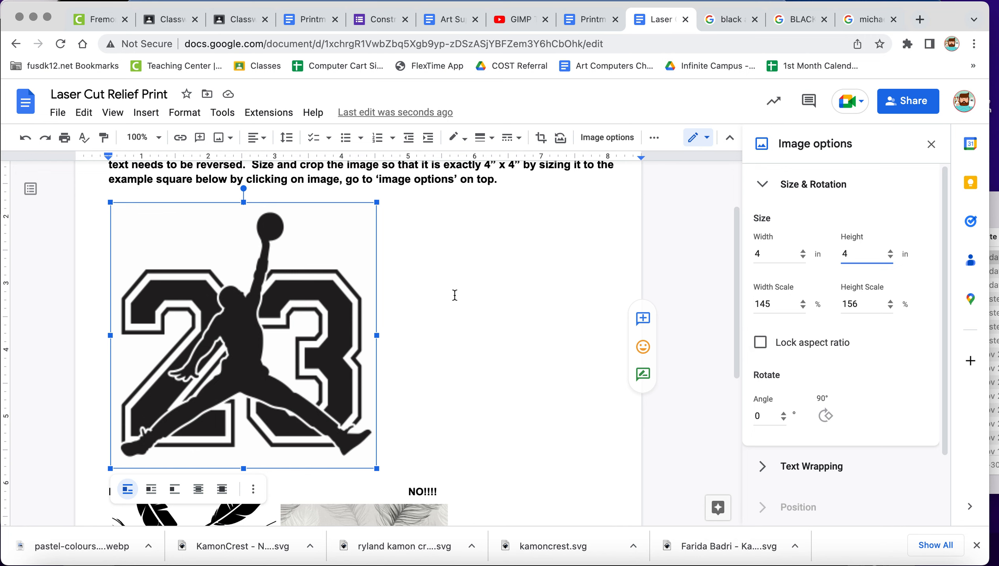
click(411, 289)
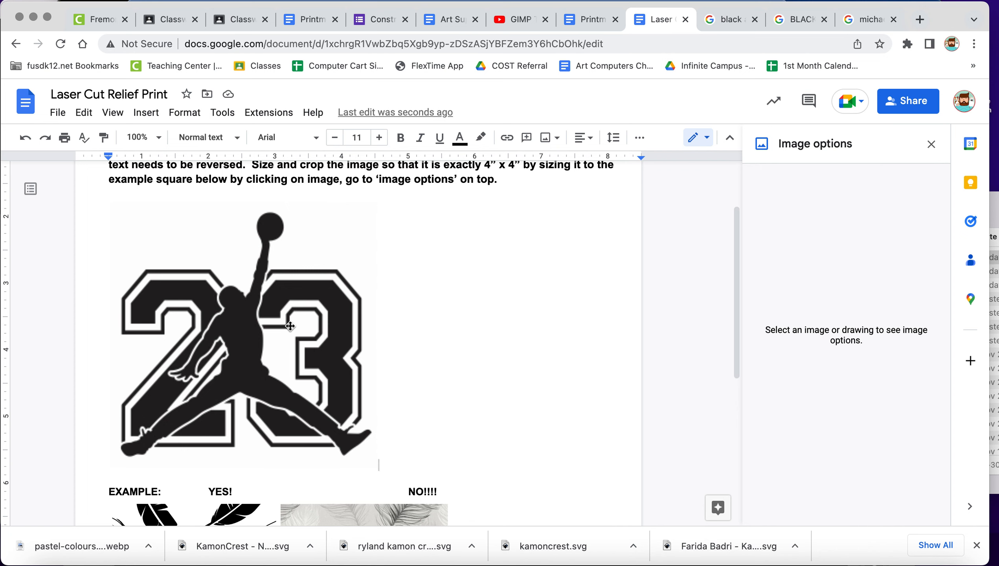
click(245, 337)
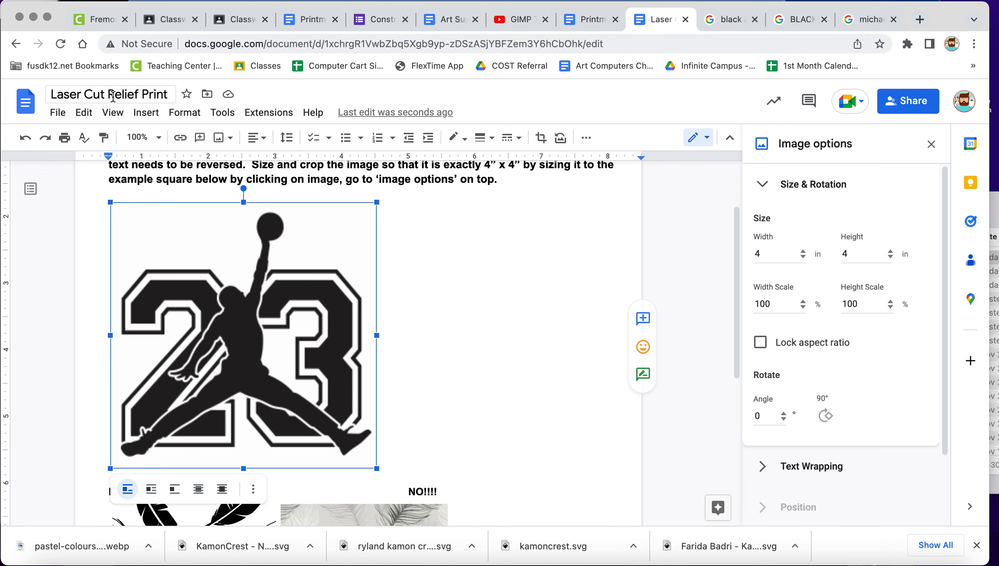
click(185, 112)
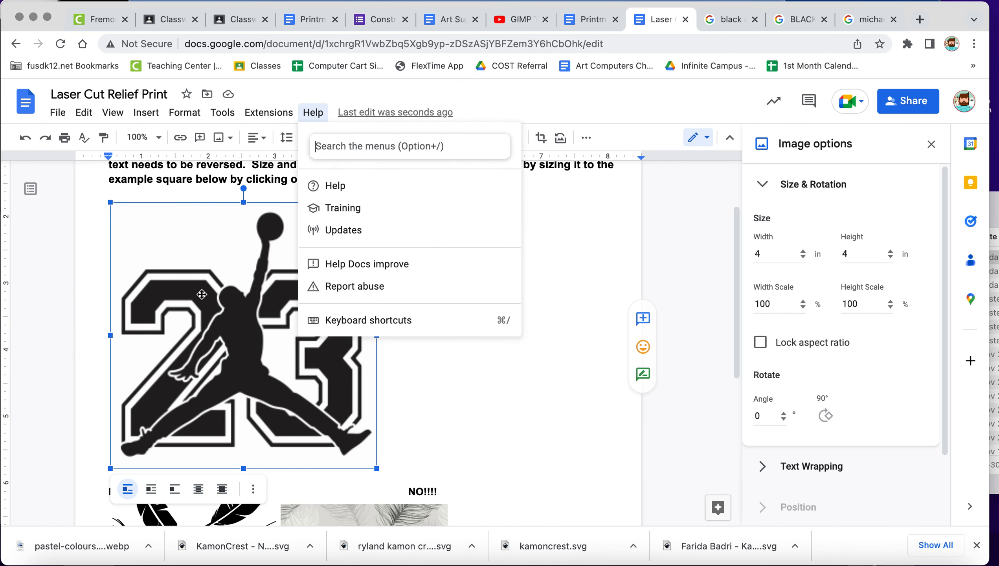
click(228, 297)
right_click(228, 297)
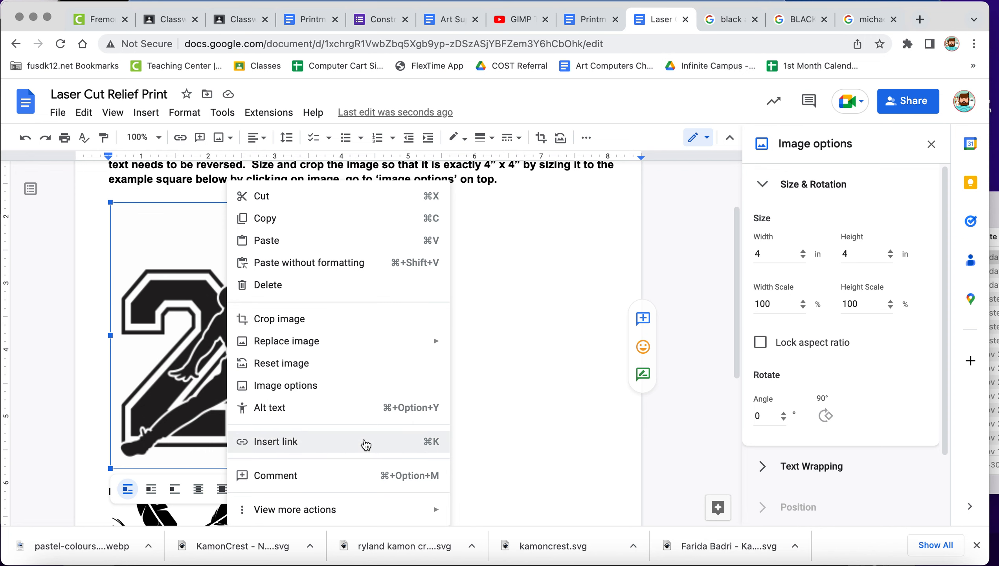
click(522, 393)
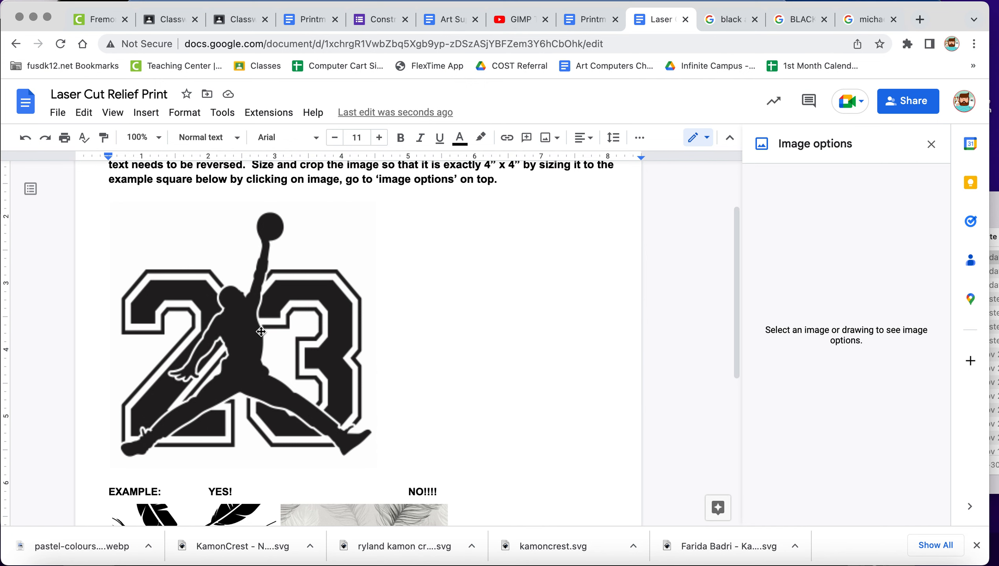
click(372, 460)
click(148, 115)
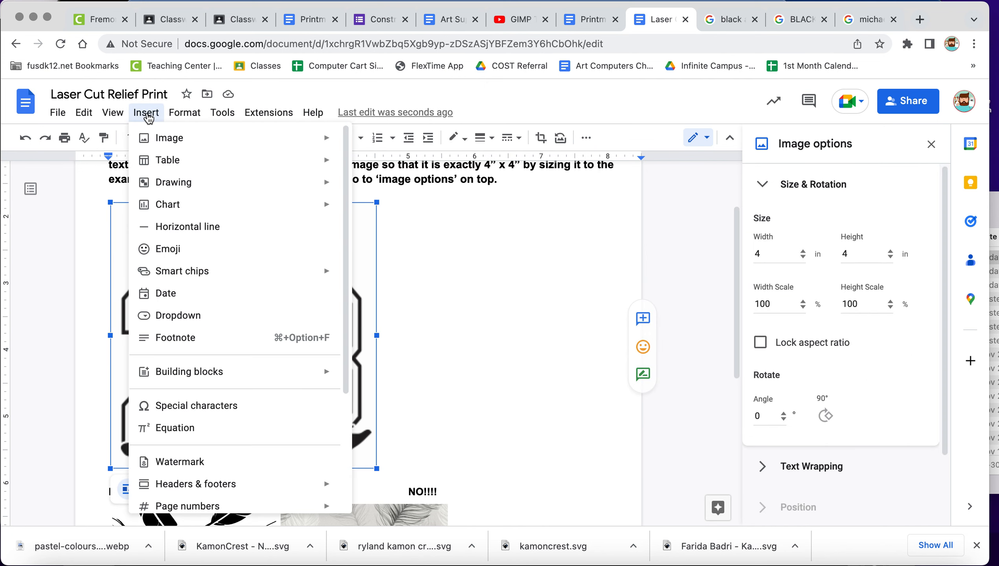
mouse_move(175, 182)
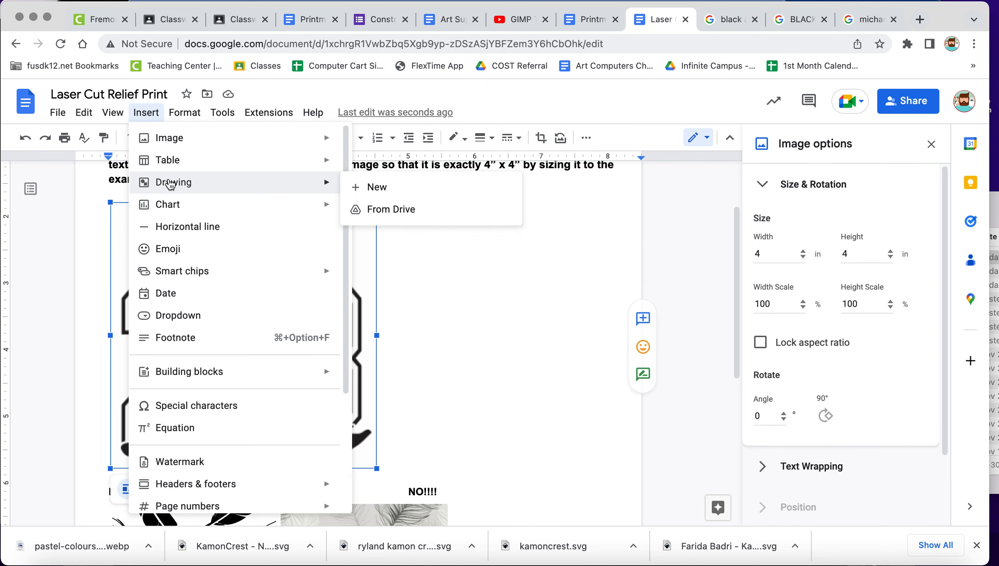
click(443, 289)
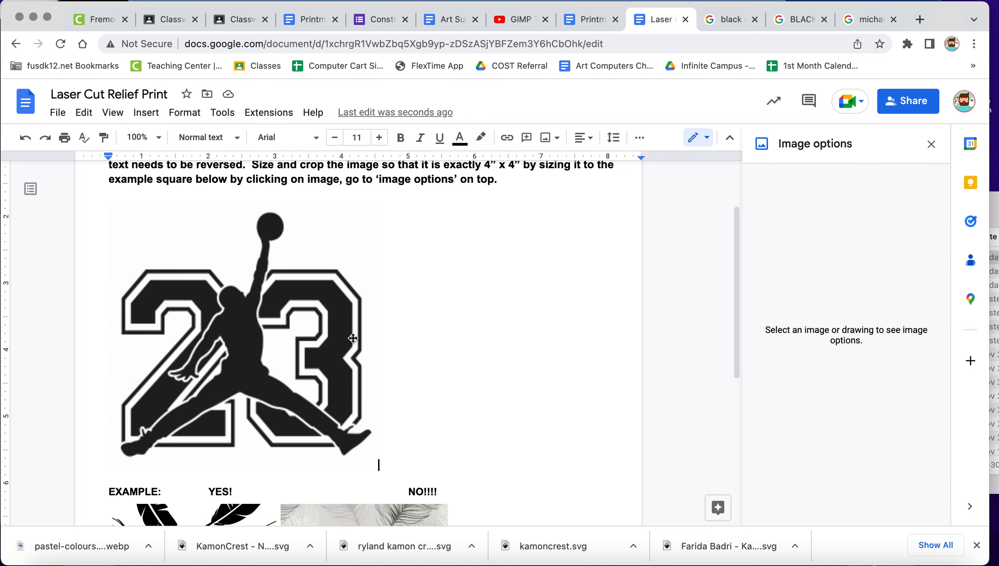
Copy the cropped 23 image from the document and paste it into a newly inserted drawing.
click(337, 349)
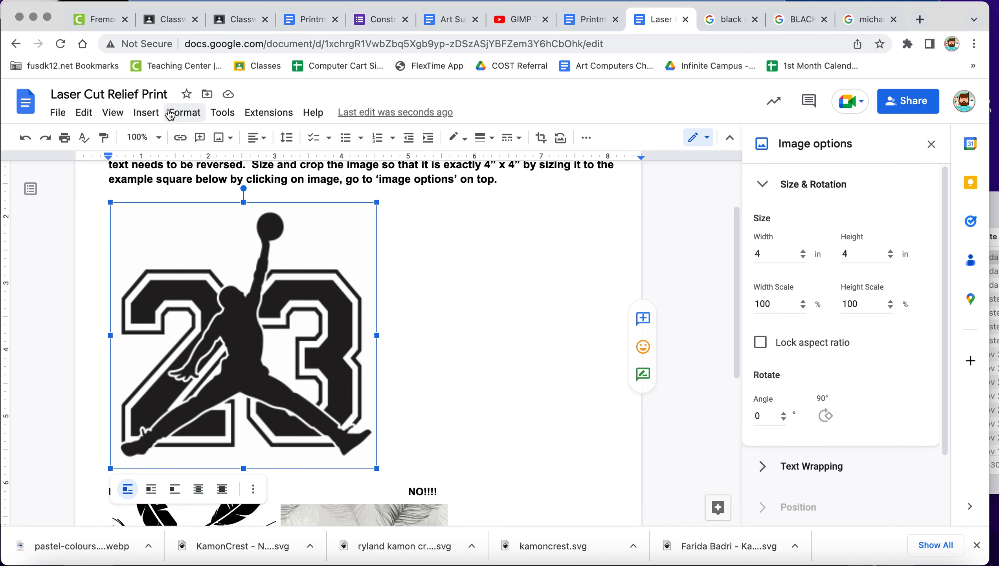
click(146, 112)
mouse_move(187, 182)
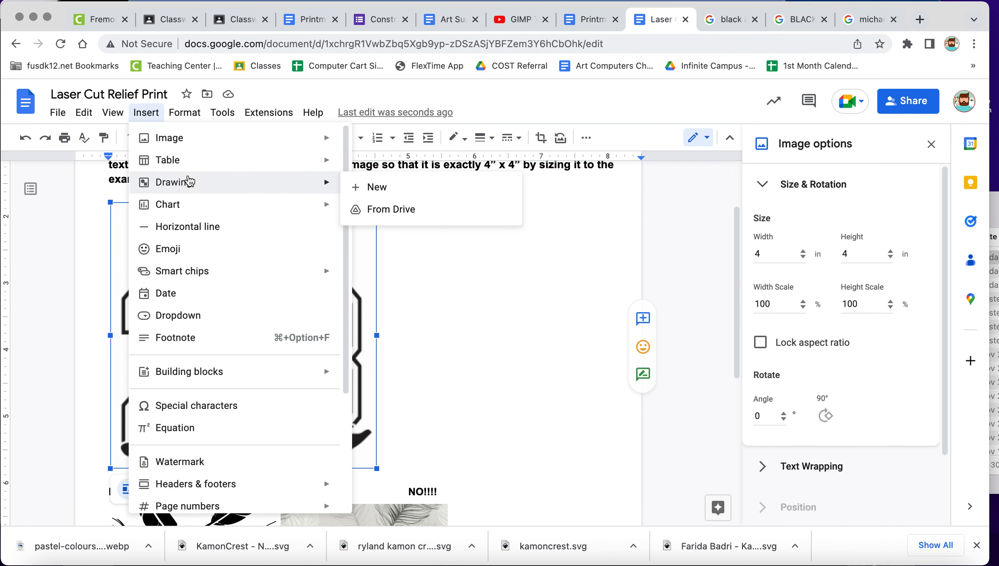
click(373, 187)
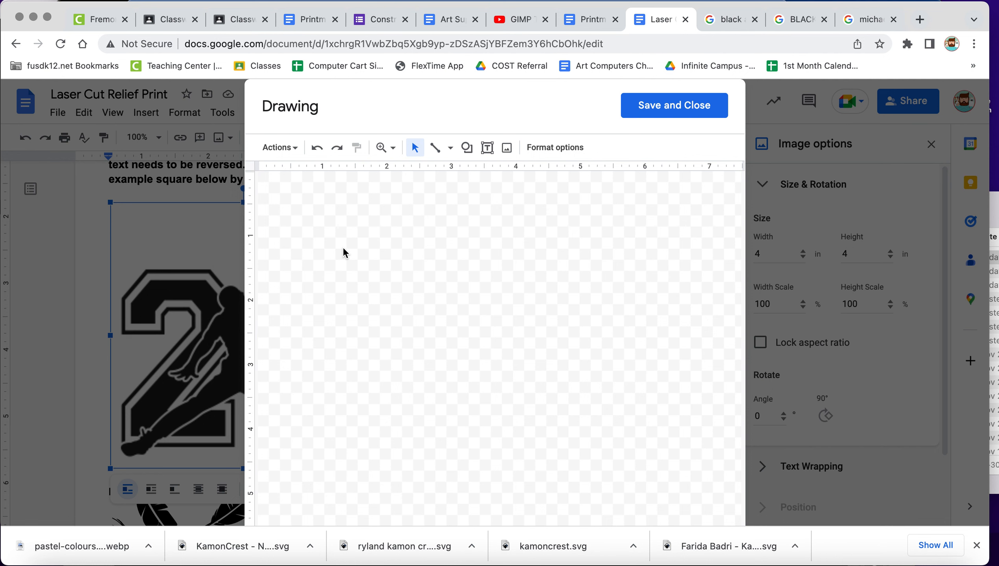
key(super+v)
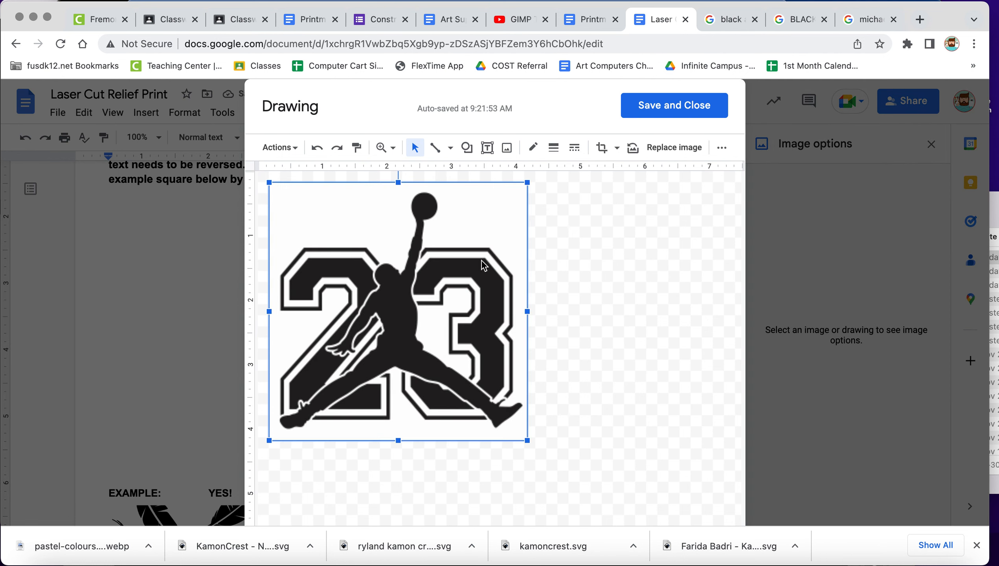
Flip the 23 image horizontally in the drawing, and save and close the drawing into the document.
right_click(415, 262)
mouse_move(495, 379)
click(372, 429)
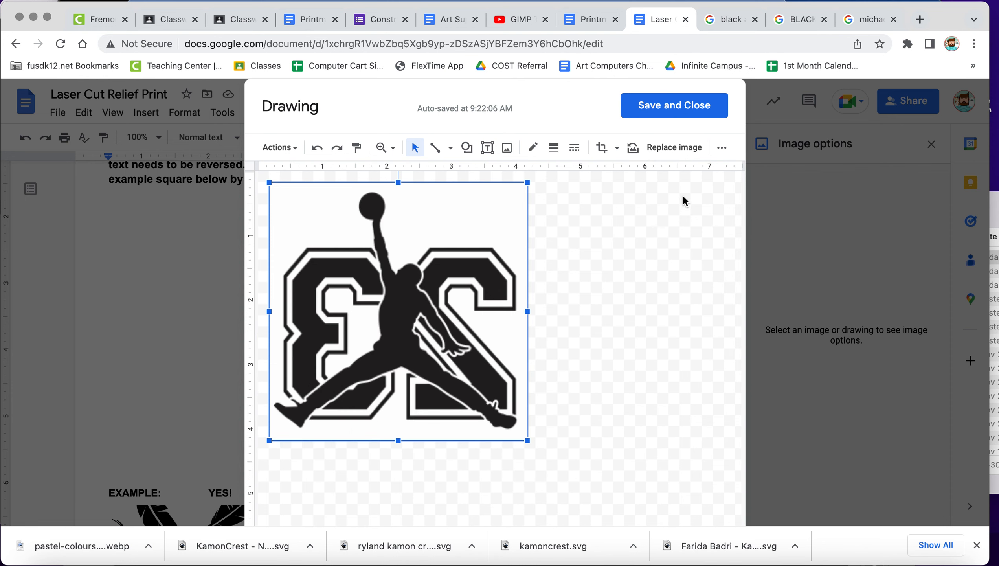
click(653, 108)
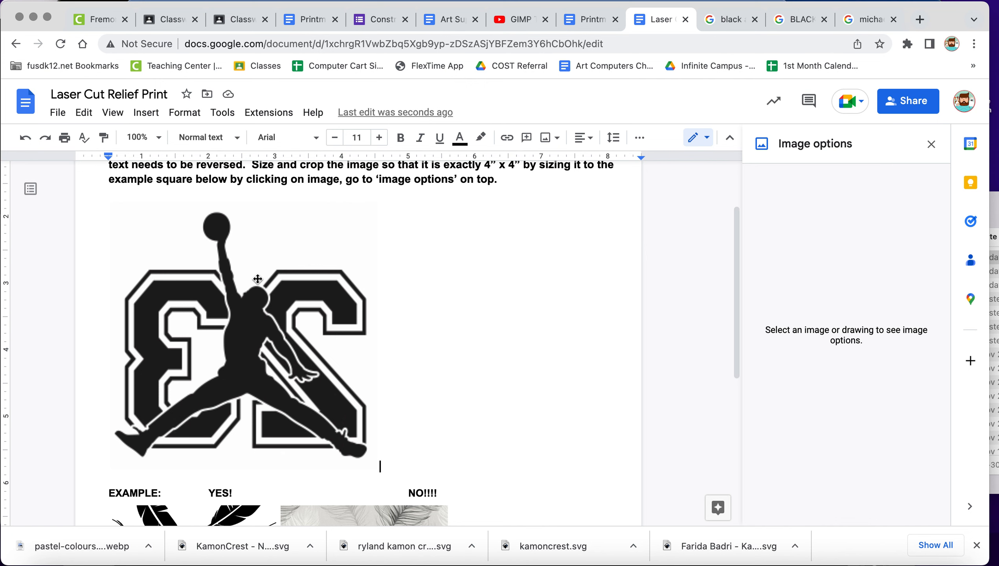
scroll(254, 274, down, 3)
scroll(255, 277, up, 2)
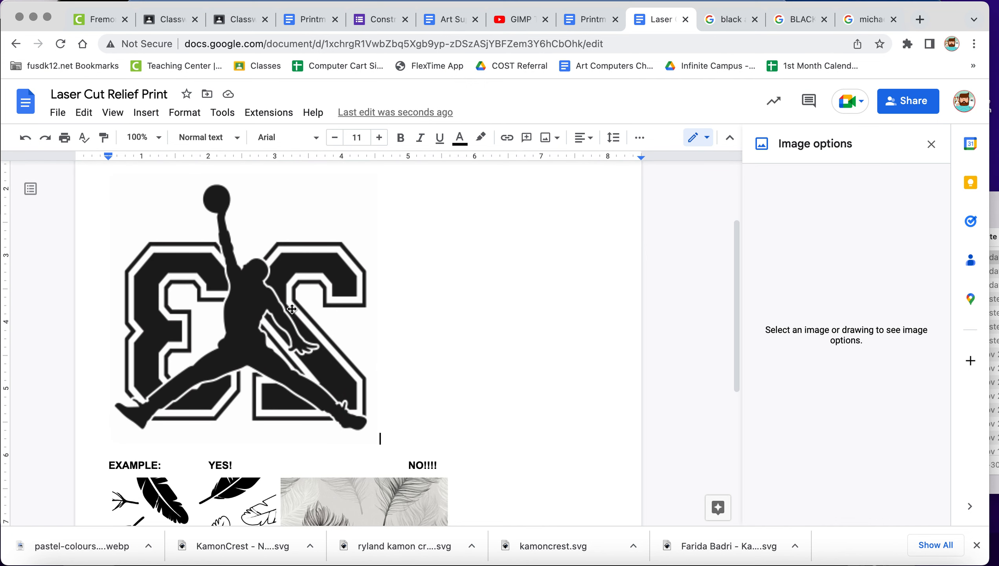